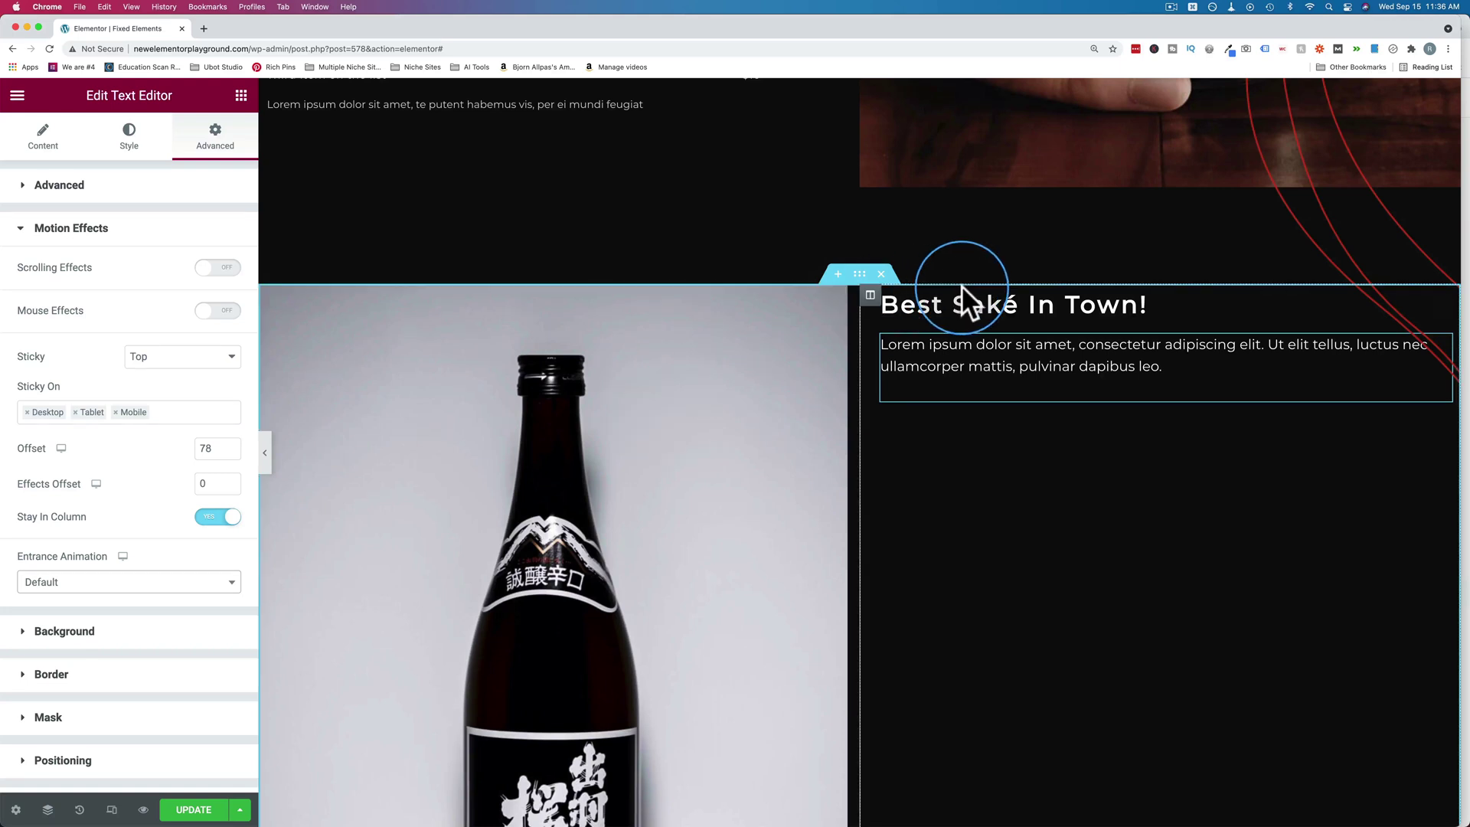
# - Select the right column holding the heading and text and expand its Advanced > Motion Effects settings
pyautogui.scroll(-5, 823, 426)
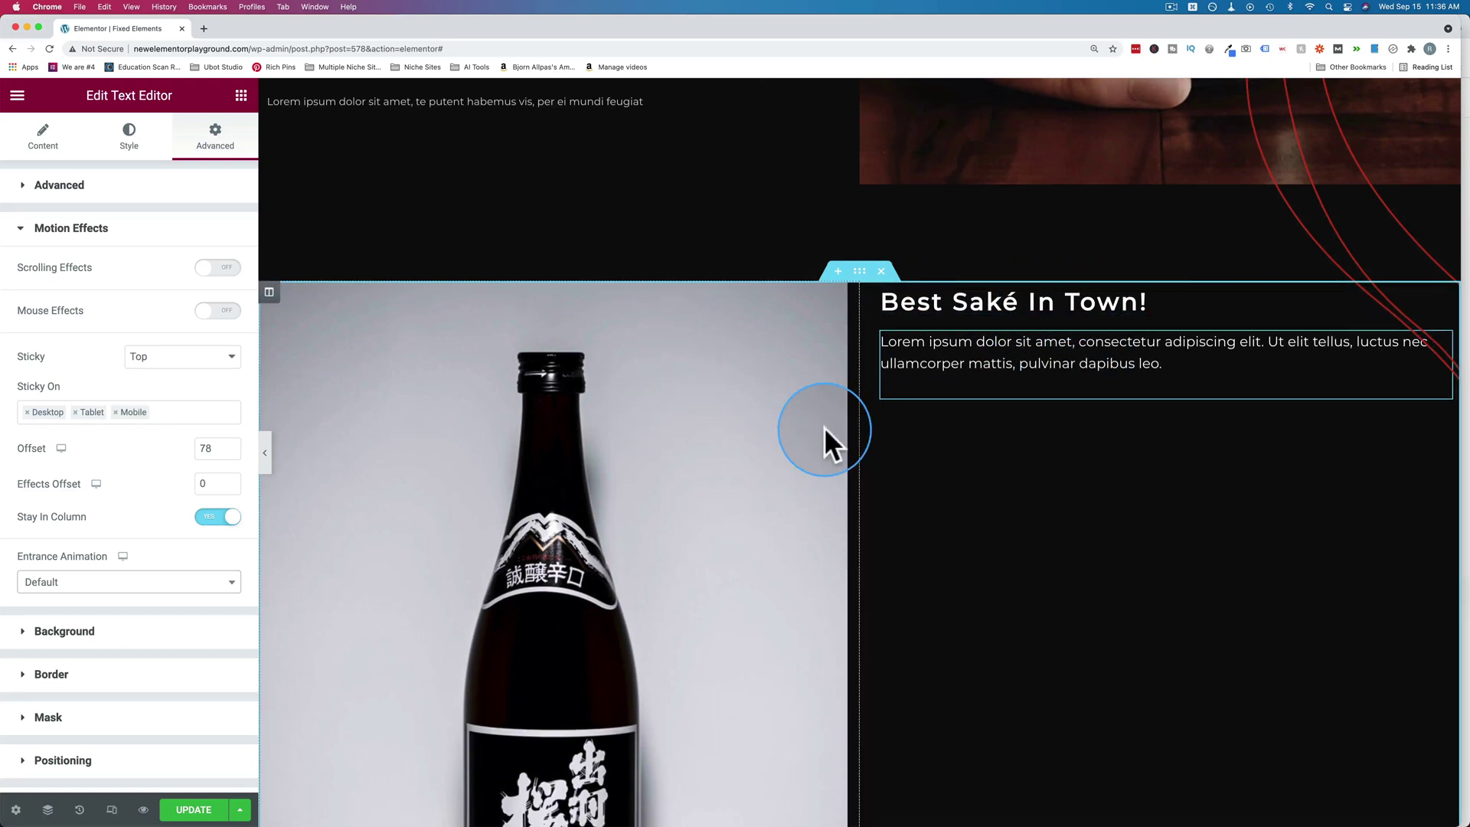
pyautogui.scroll(-8, 823, 427)
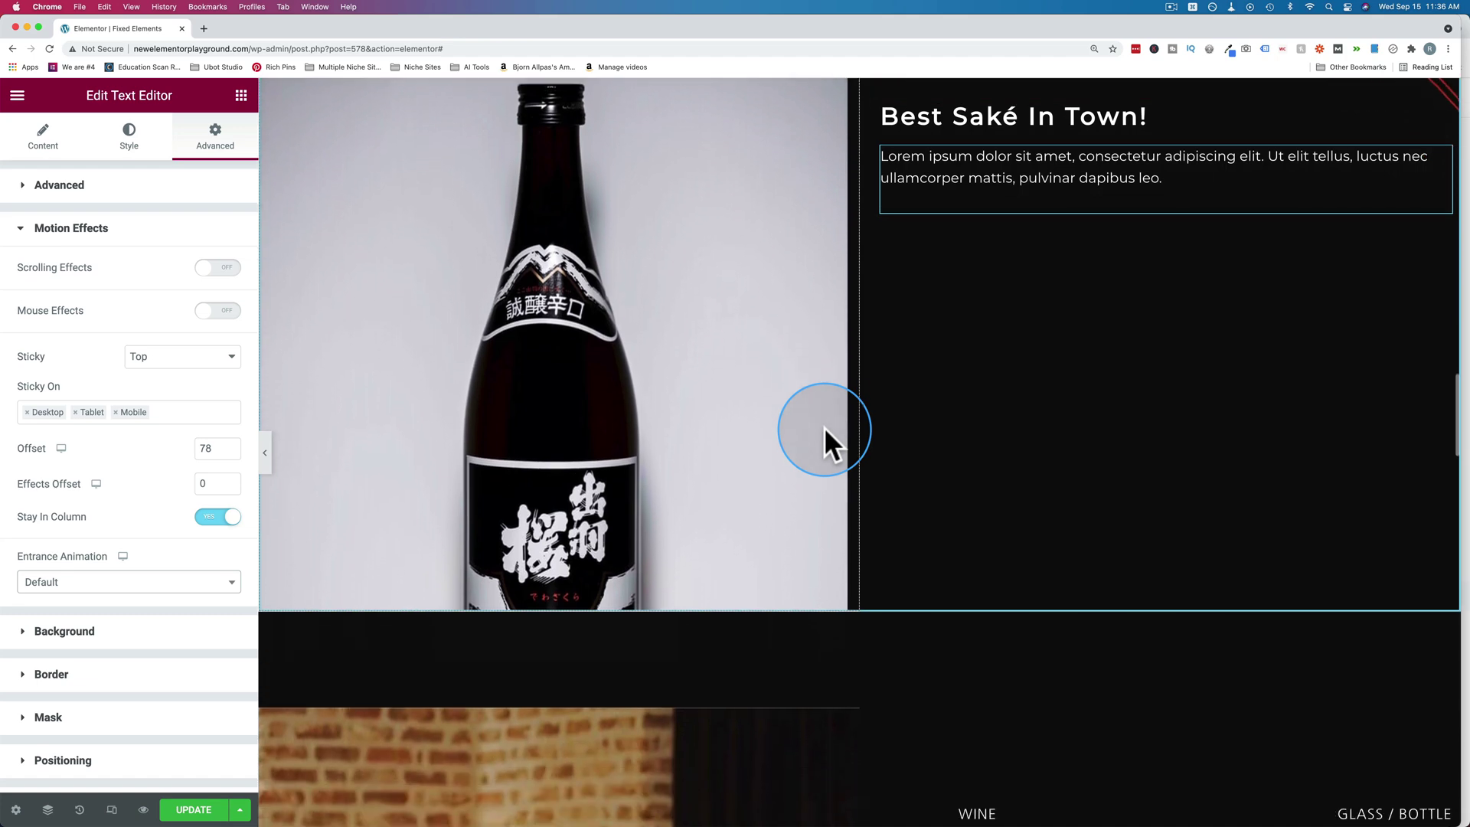
pyautogui.scroll(-2, 824, 427)
pyautogui.scroll(3, 771, 262)
pyautogui.scroll(-4, 771, 262)
pyautogui.scroll(-7, 771, 263)
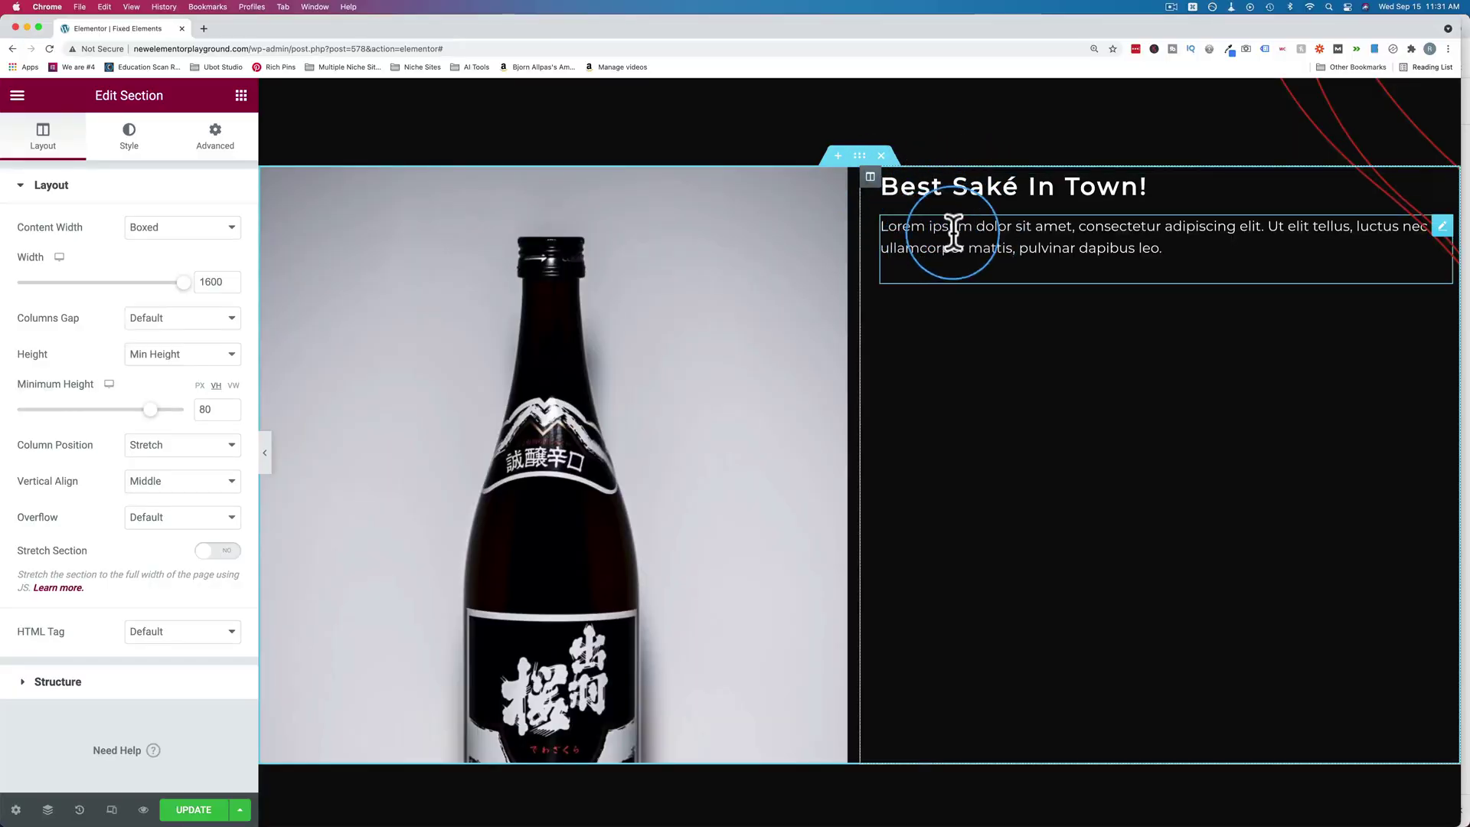
pyautogui.scroll(-5, 711, 222)
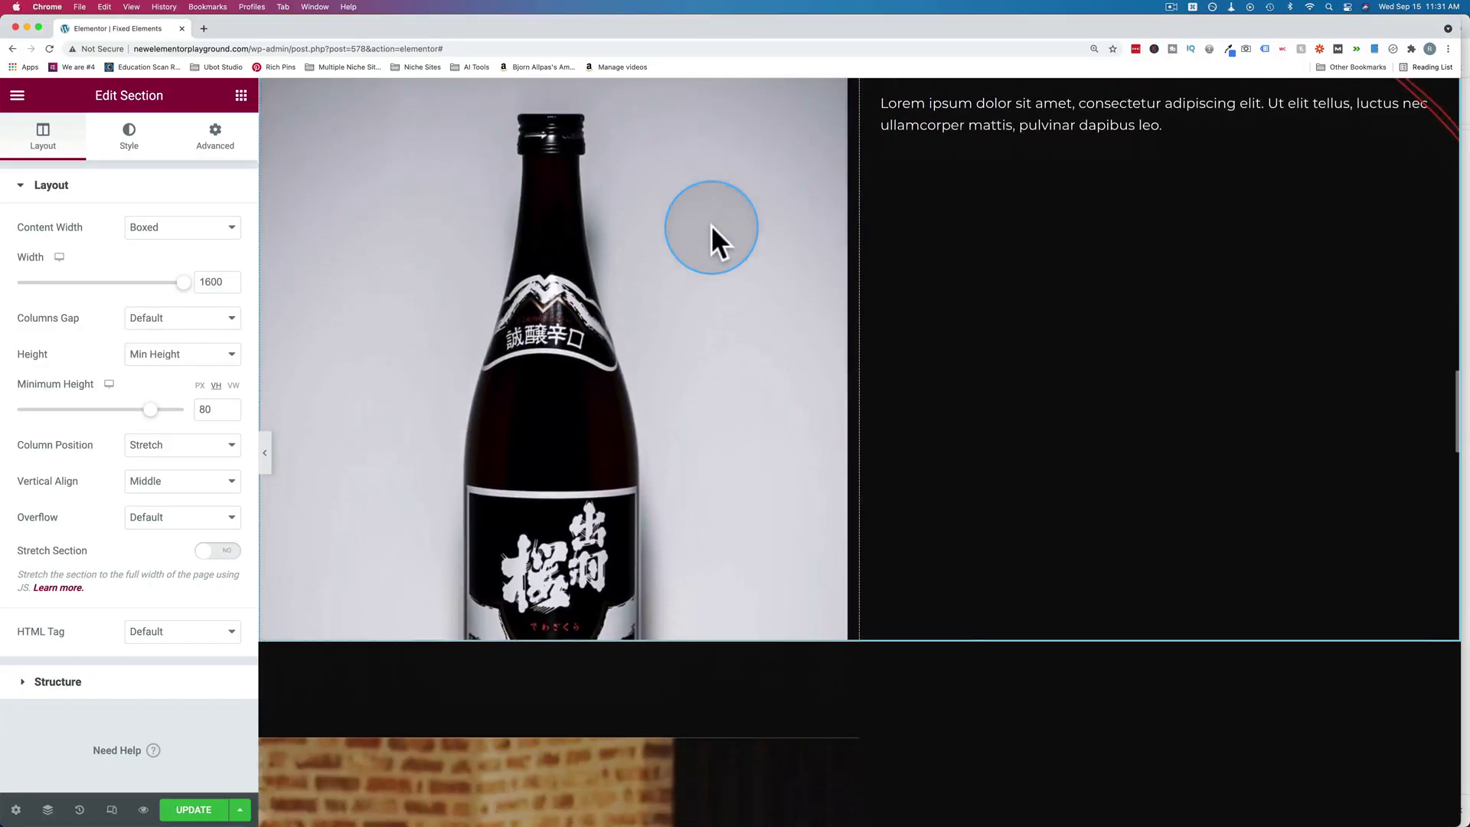
pyautogui.scroll(-5, 649, 287)
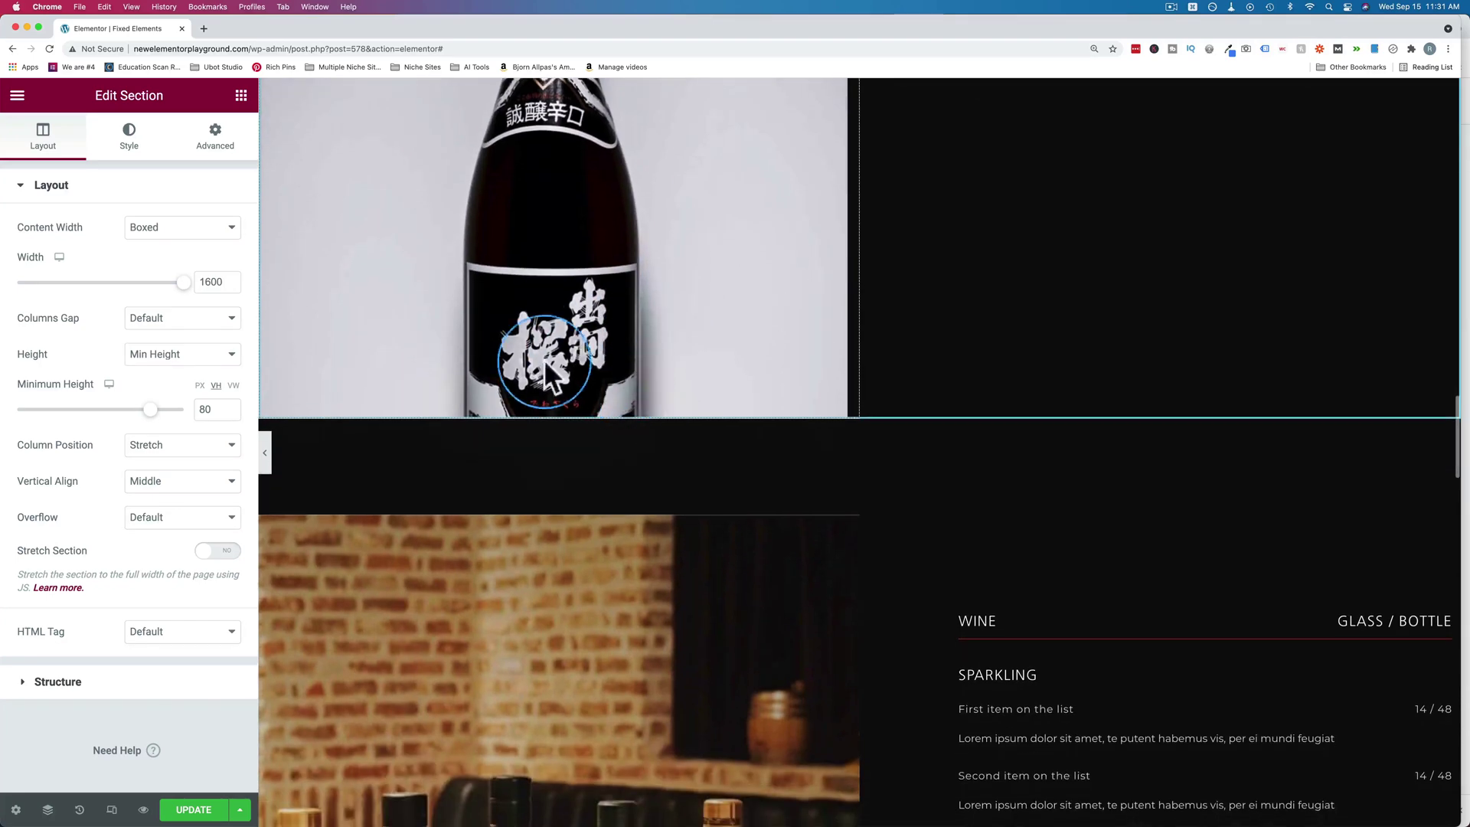
pyautogui.scroll(9, 660, 278)
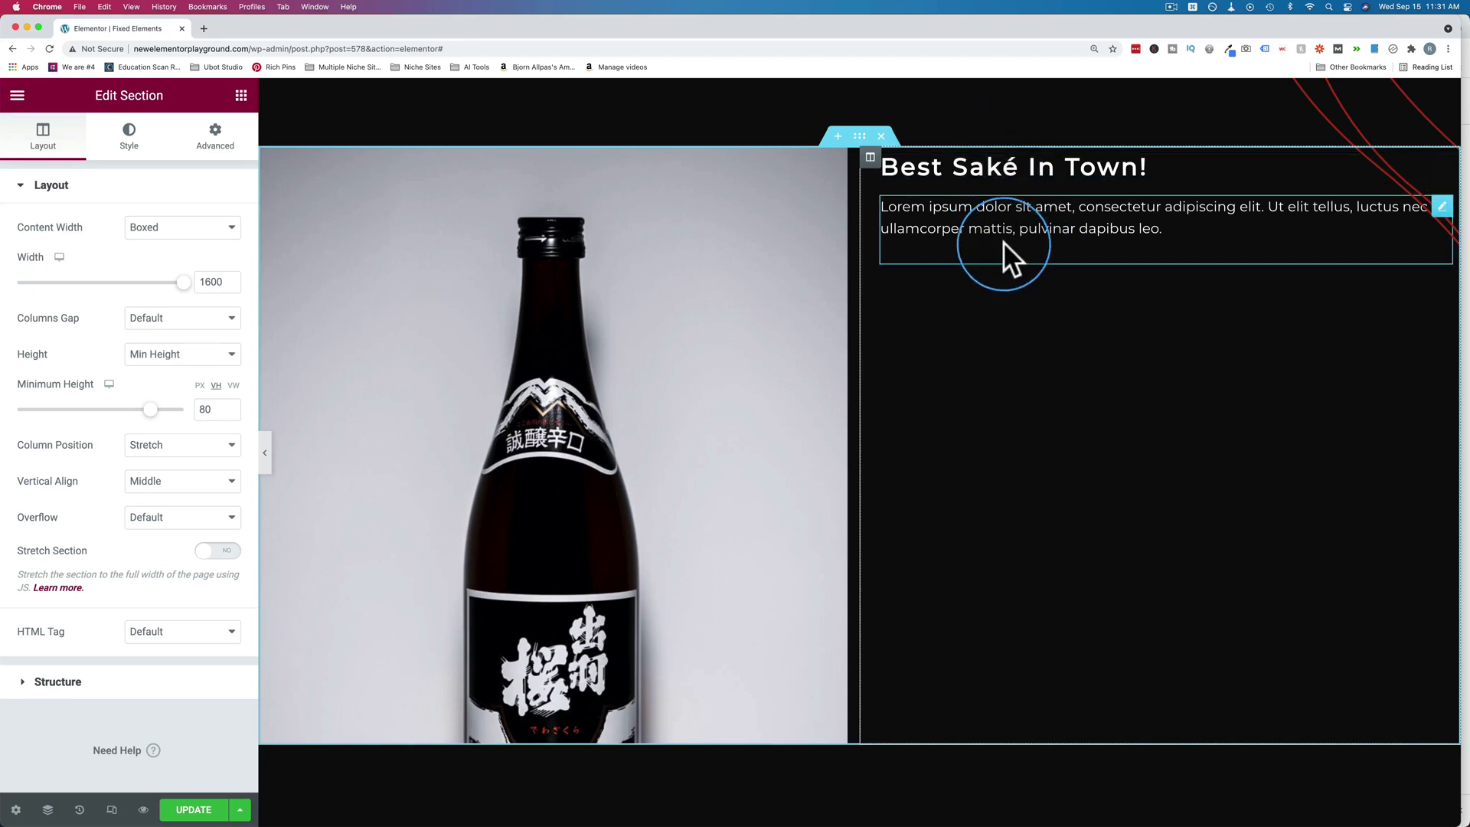
pyautogui.click(871, 157)
pyautogui.click(234, 138)
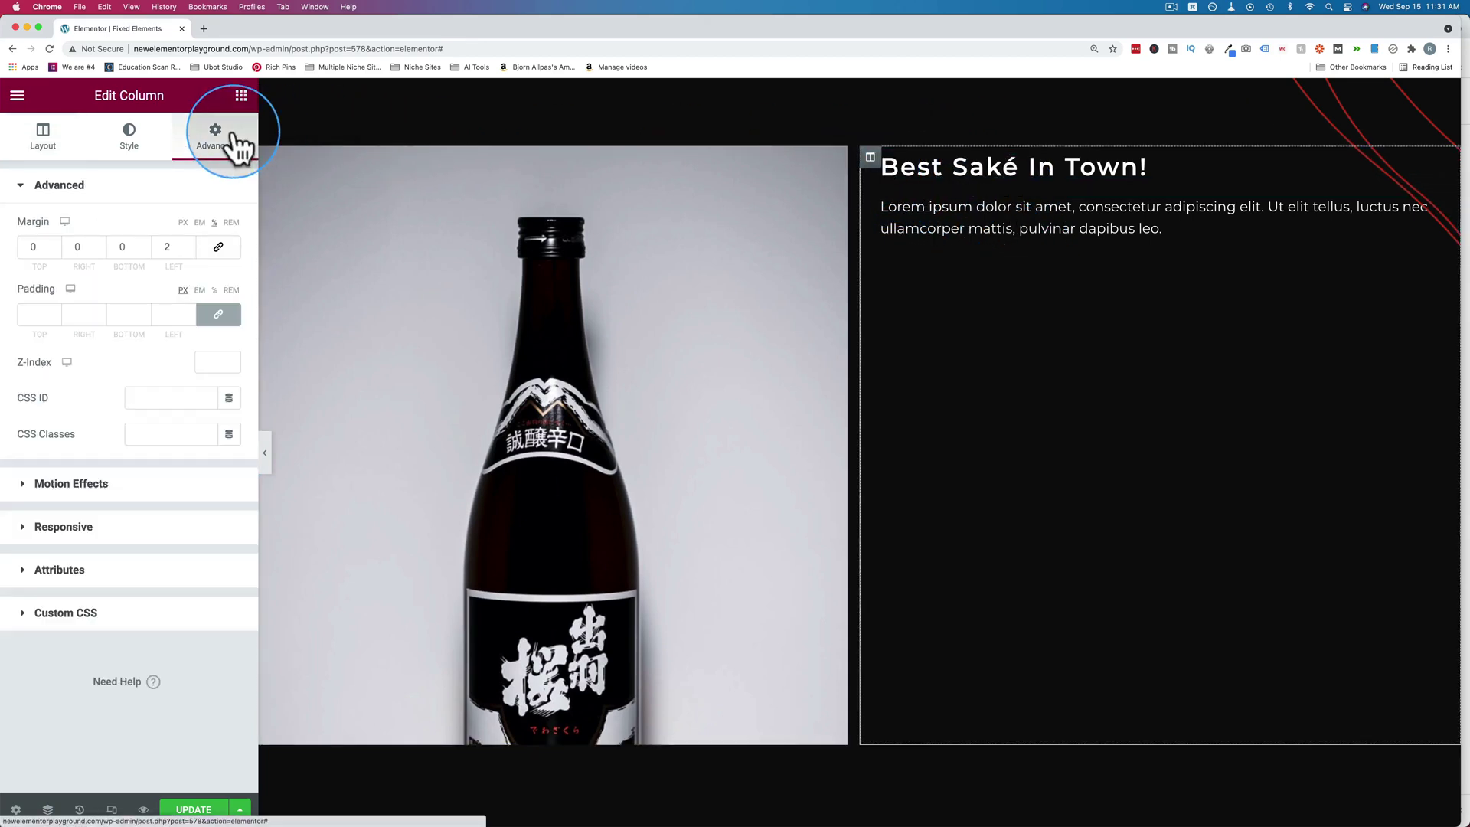
pyautogui.click(141, 462)
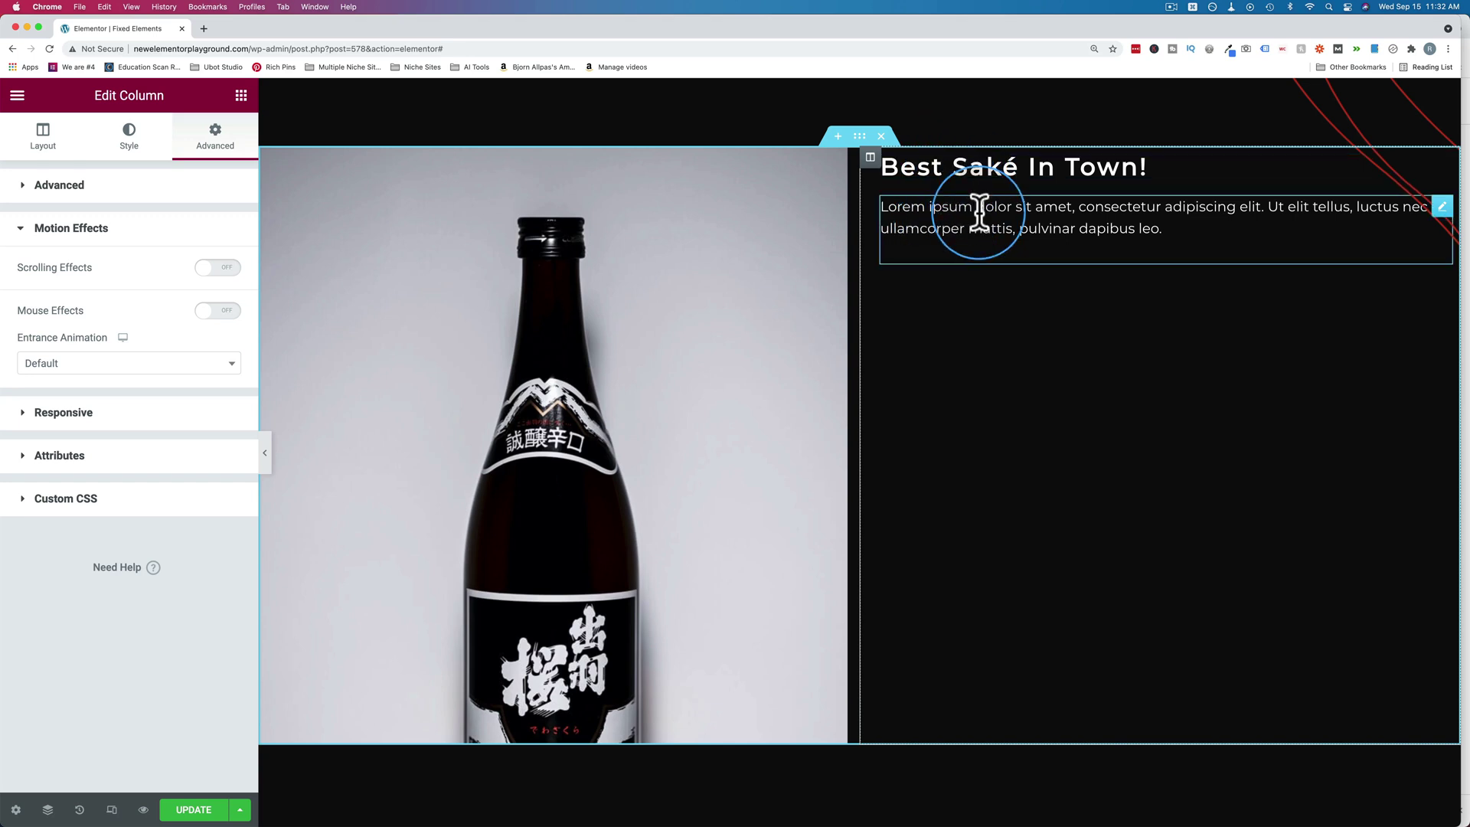
# - Make the Best Saké In Town! heading sticky to Top with an offset of 30
pyautogui.click(1105, 171)
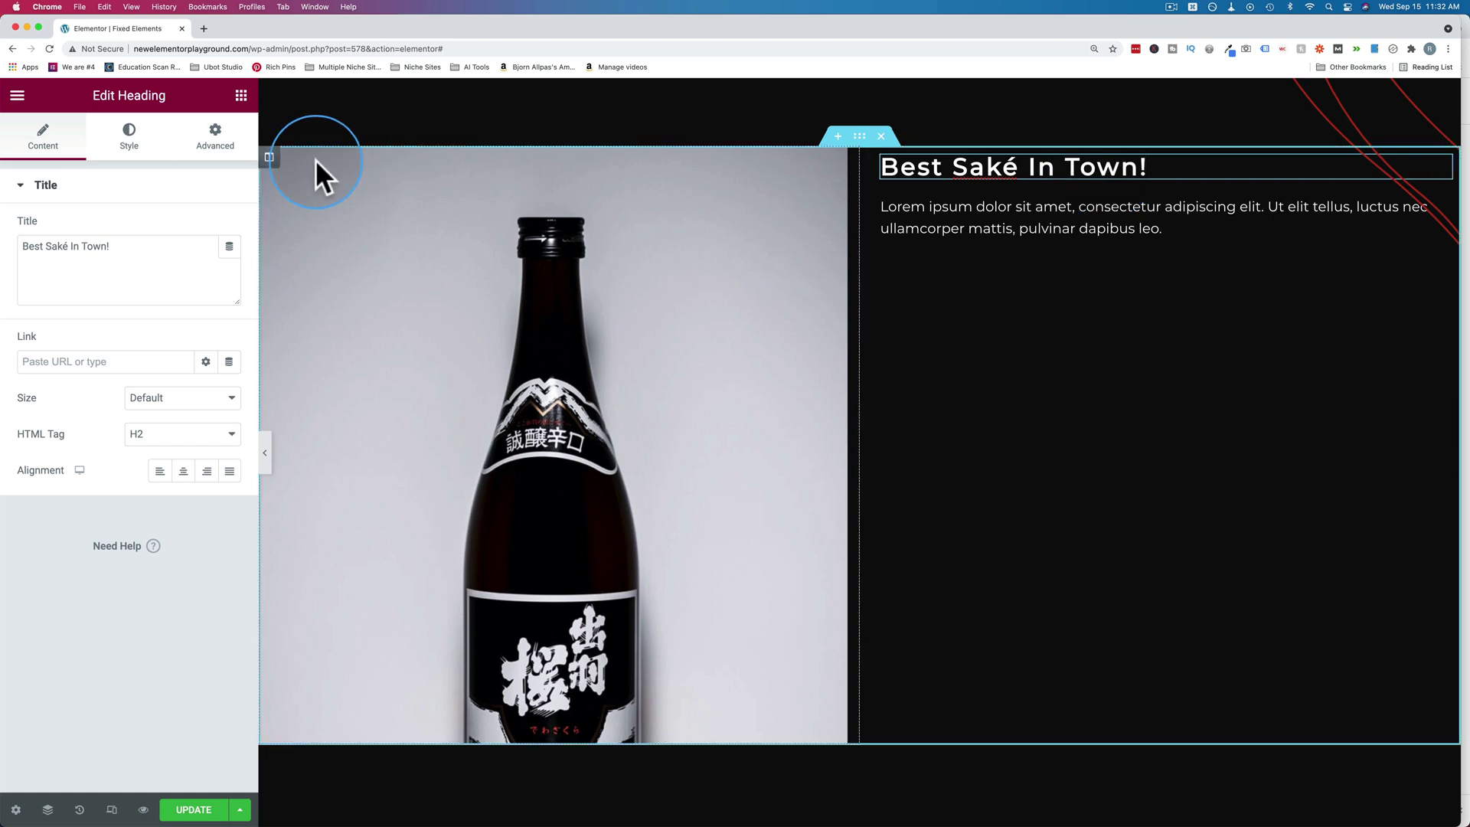
pyautogui.click(219, 152)
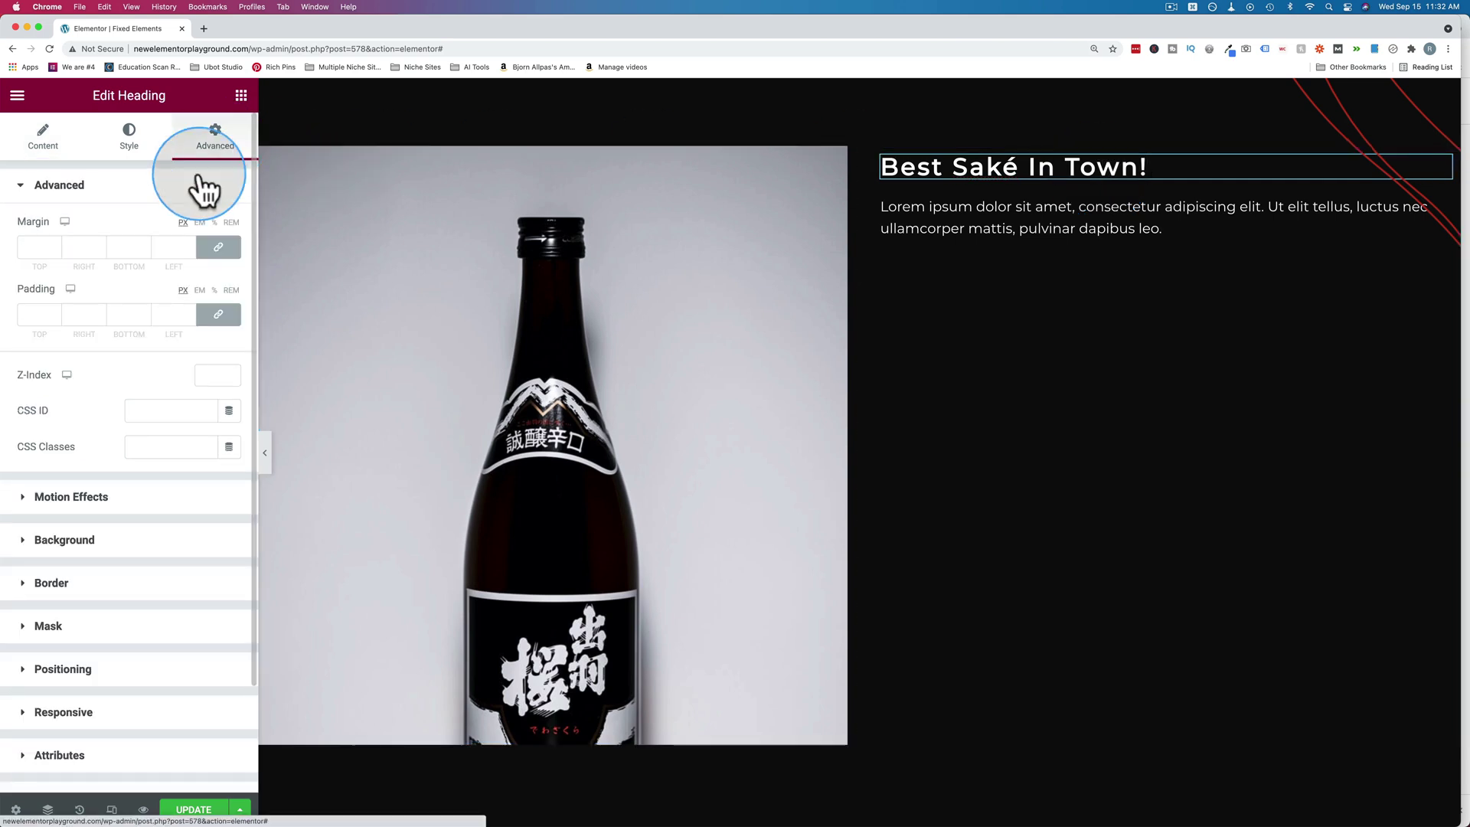
pyautogui.click(25, 497)
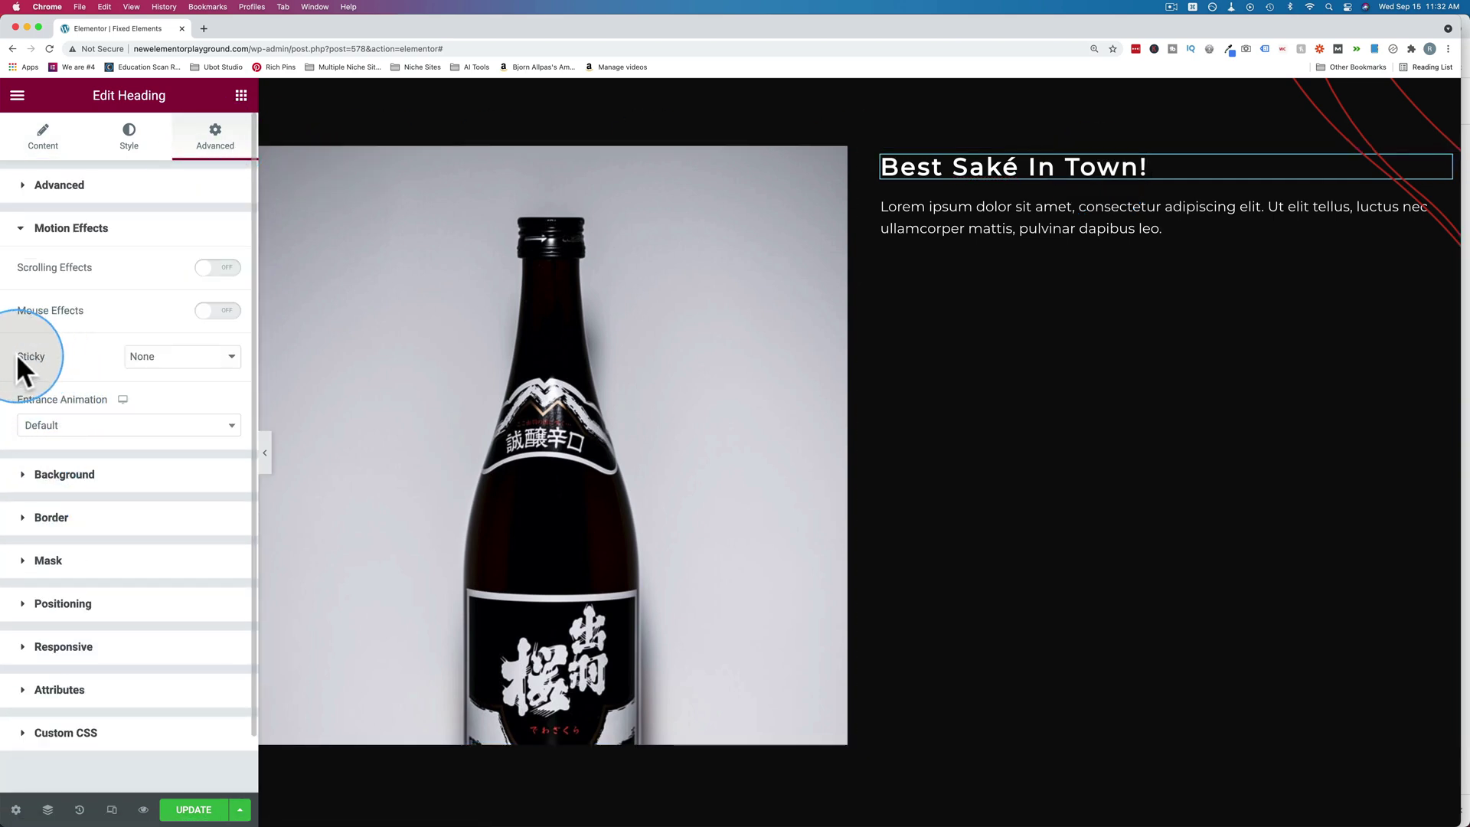
pyautogui.click(172, 362)
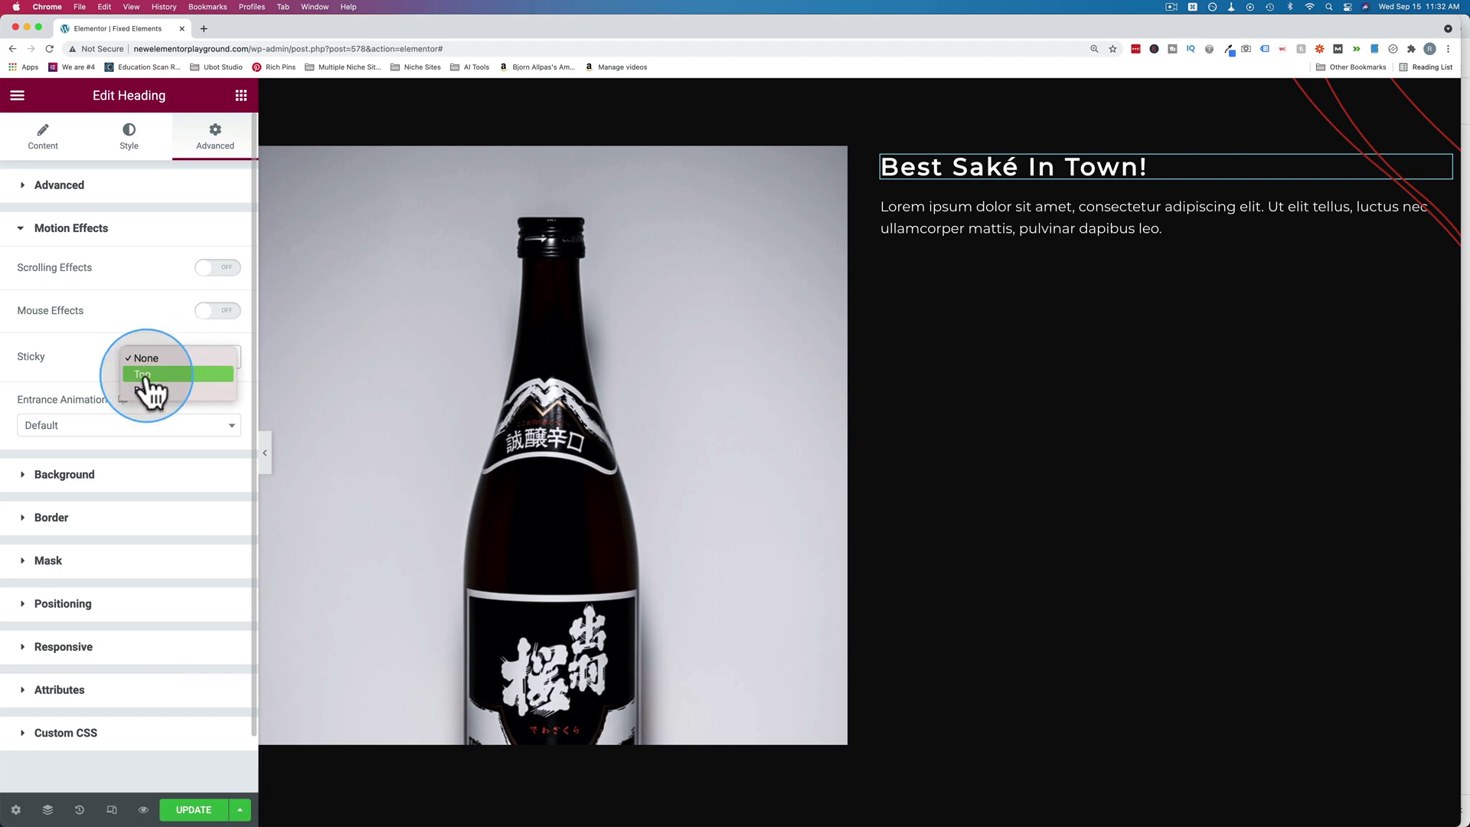
pyautogui.click(146, 376)
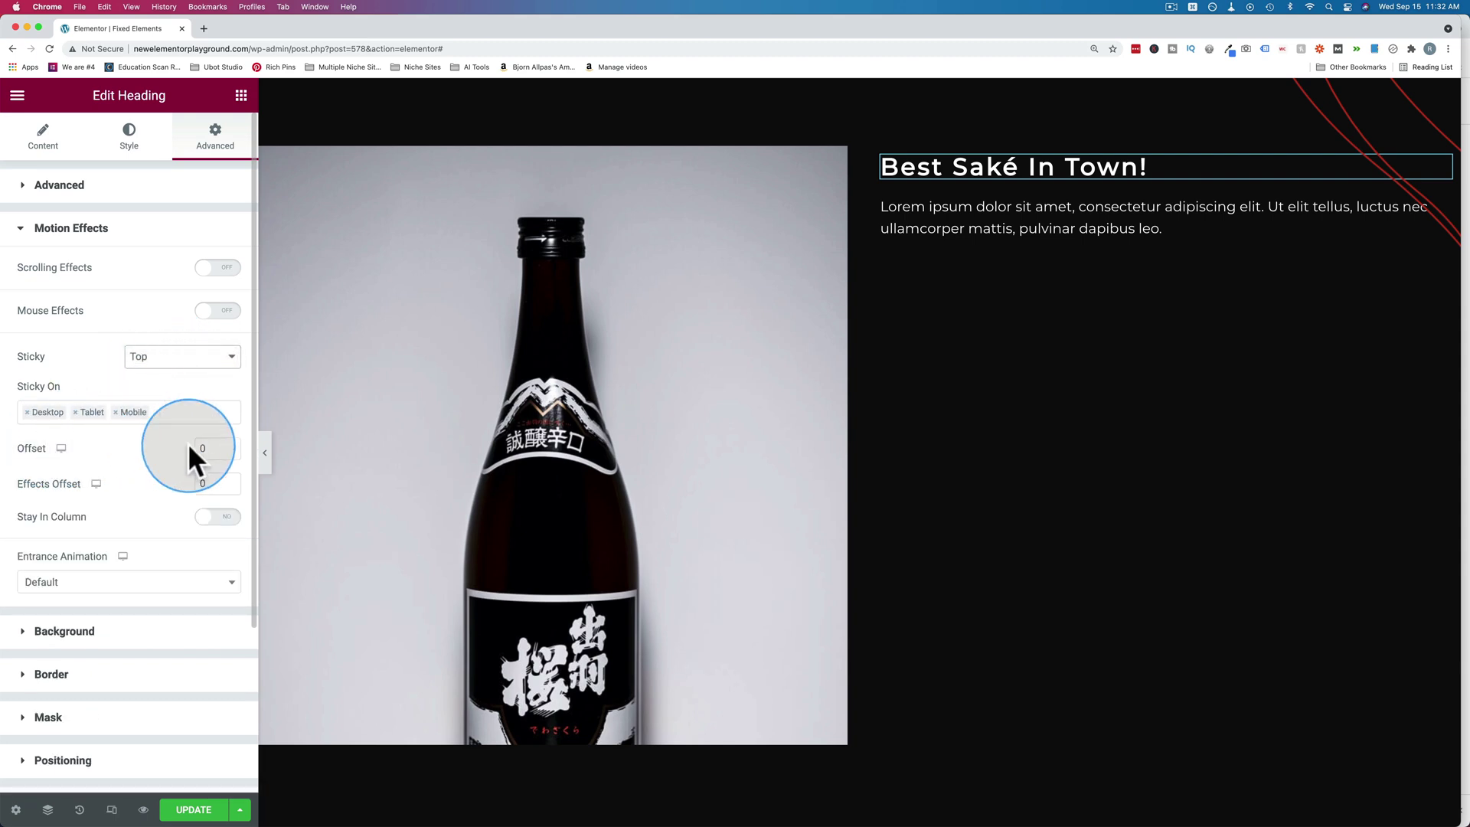
pyautogui.write('30')
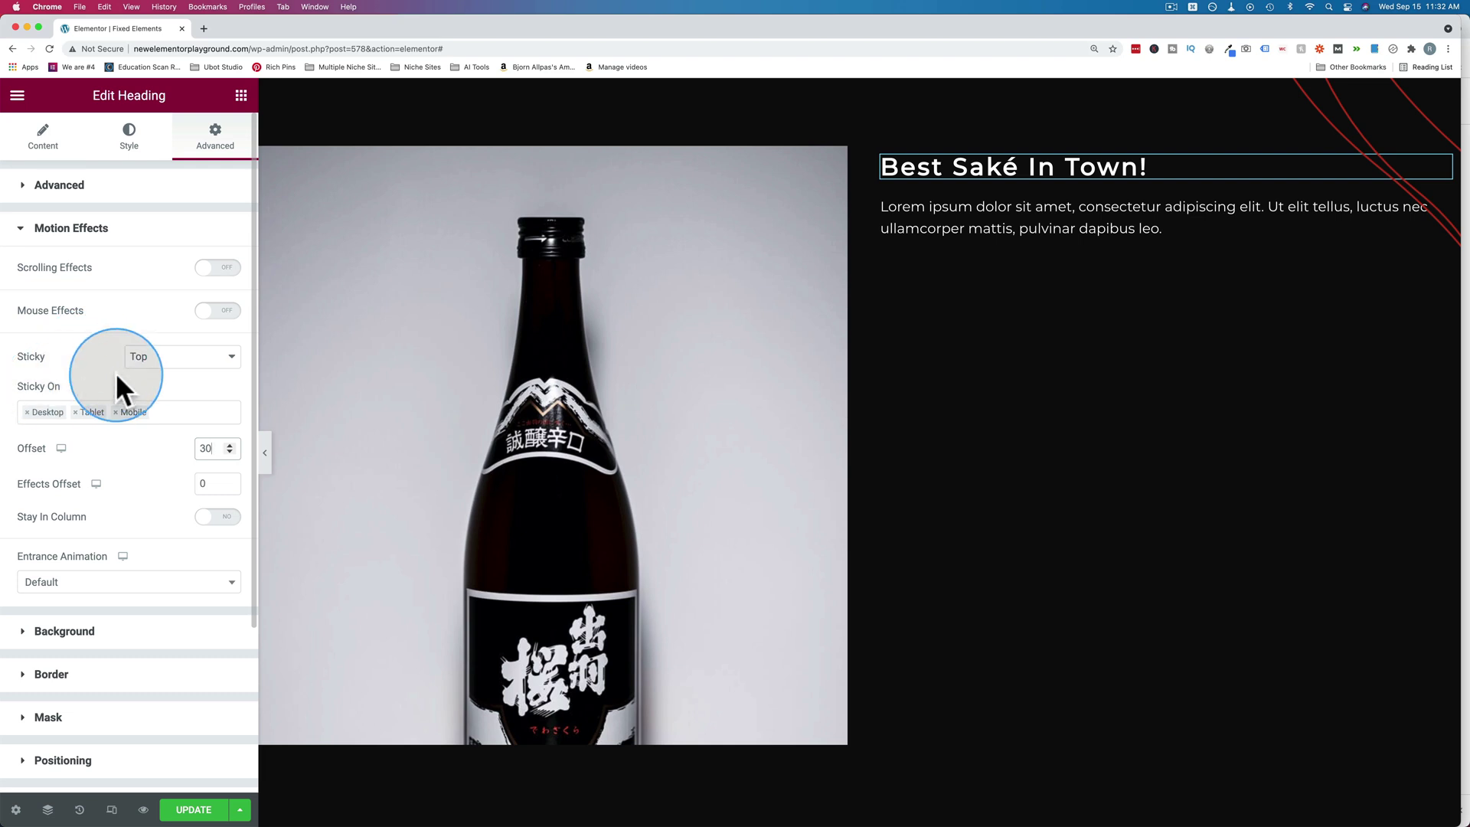
# - Scroll the preview to check the heading stays pinned within its column
pyautogui.scroll(-3, 723, 268)
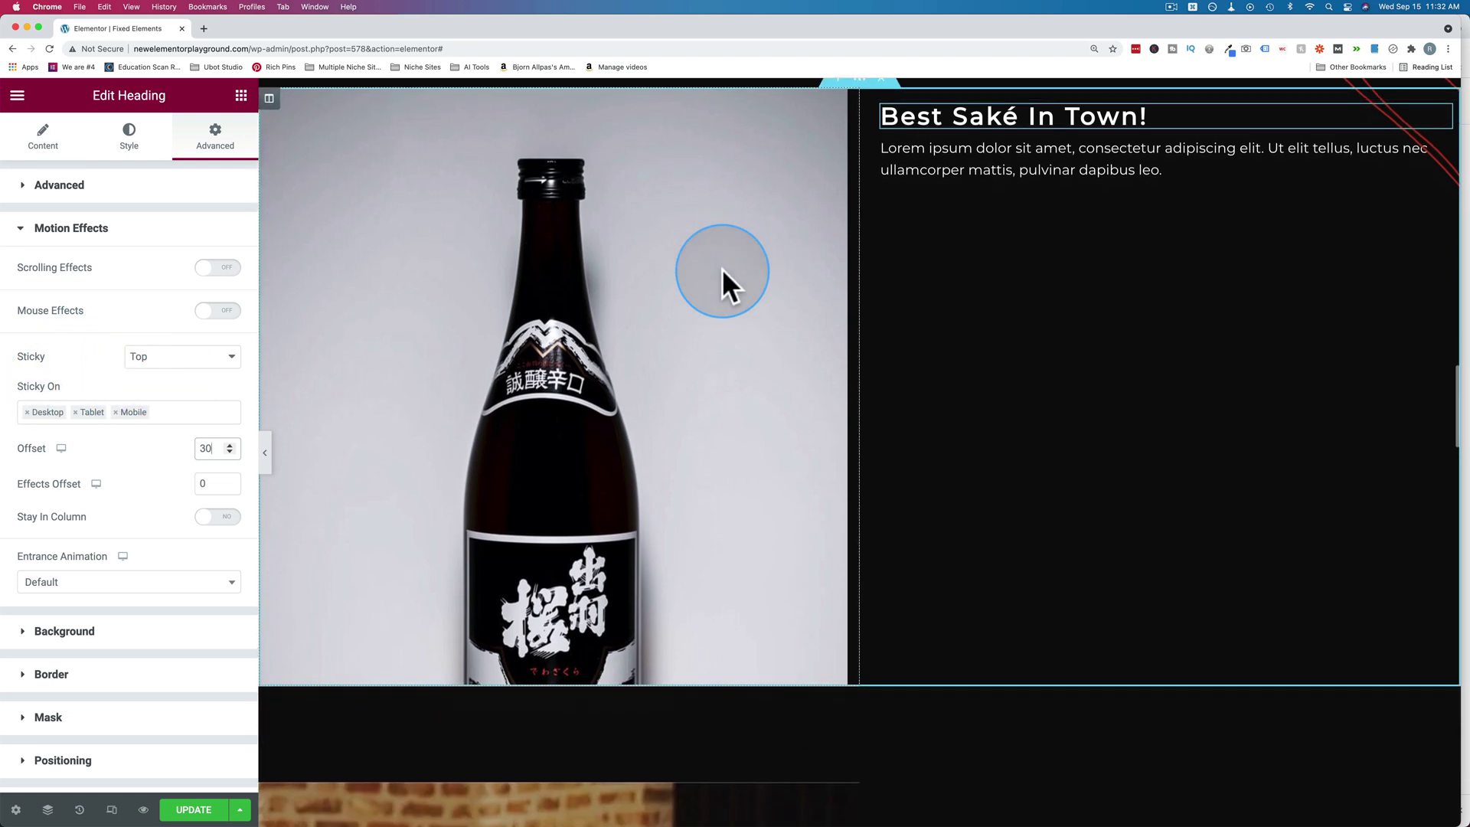
pyautogui.scroll(-3, 722, 268)
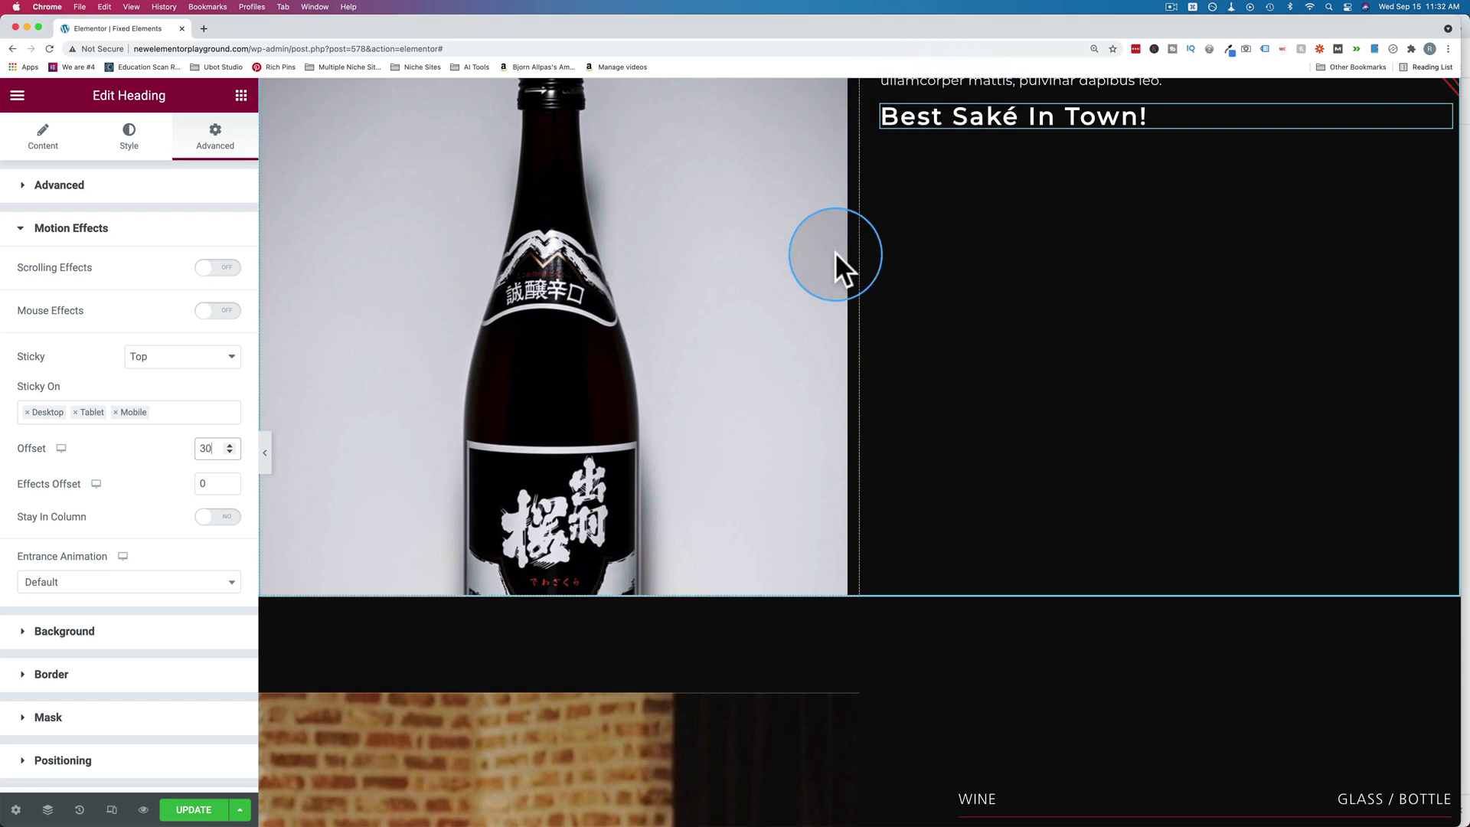
pyautogui.scroll(-5, 834, 251)
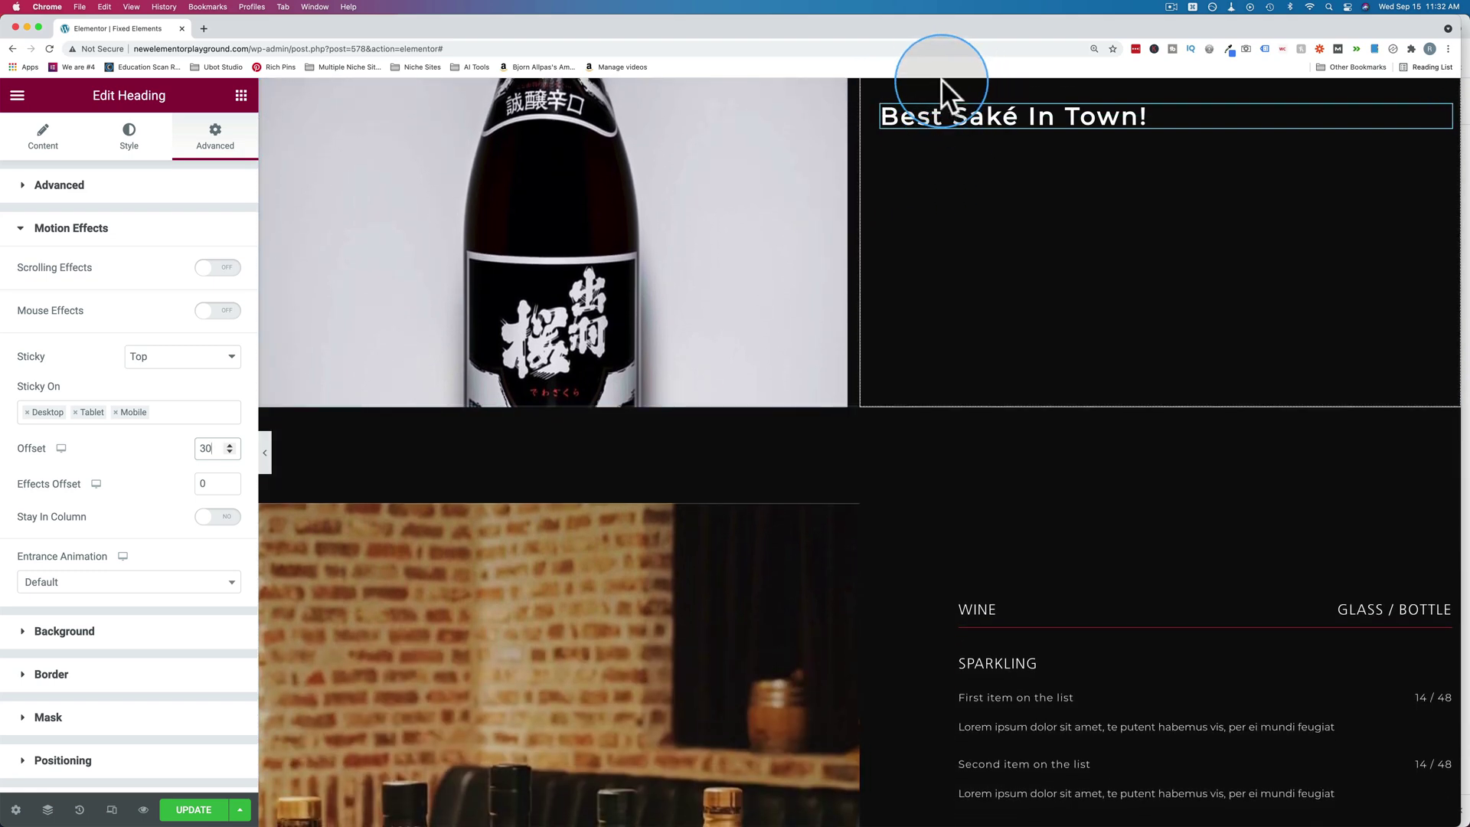
pyautogui.scroll(-7, 810, 180)
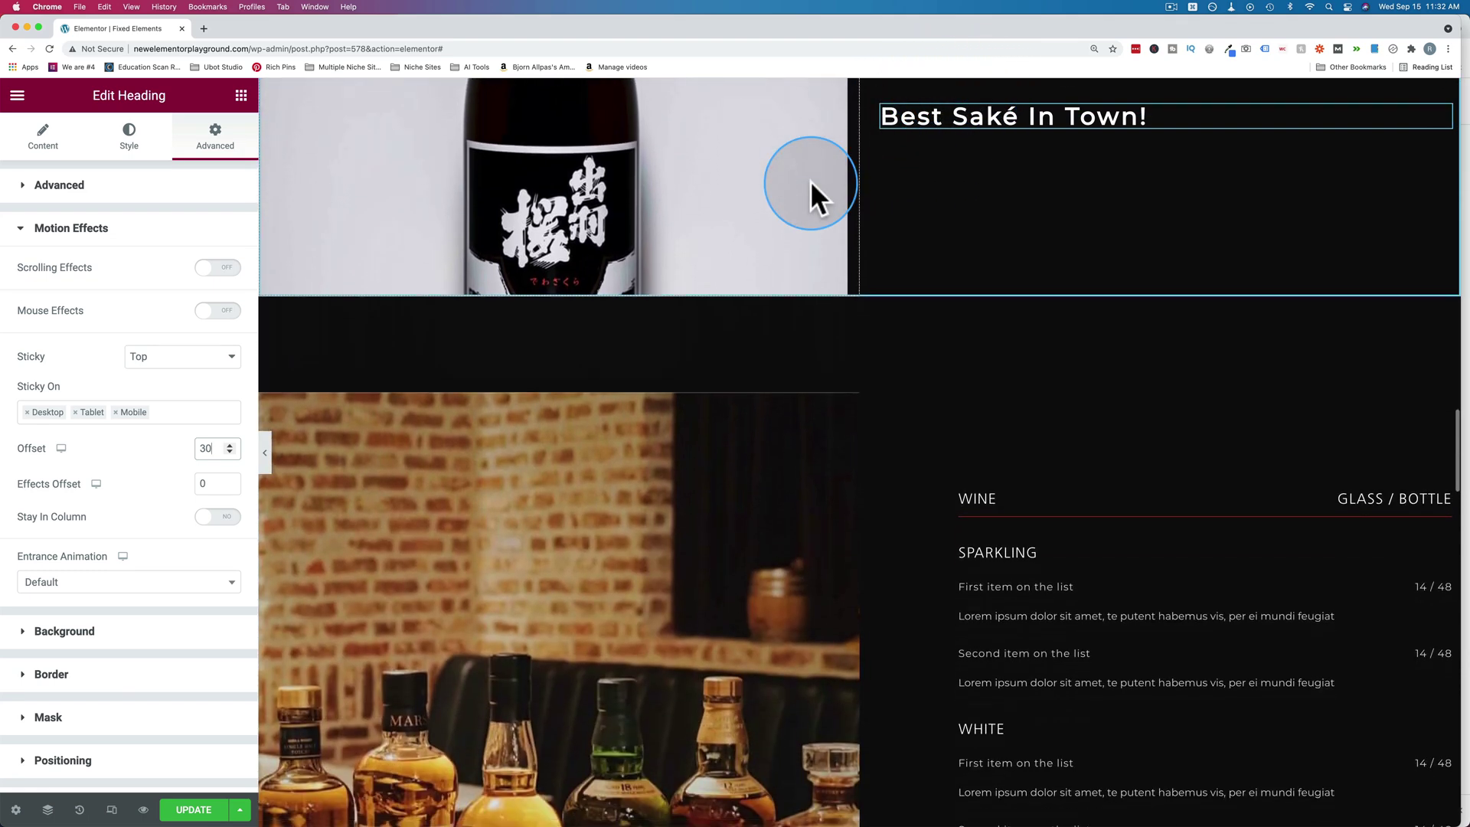
pyautogui.scroll(-12, 809, 181)
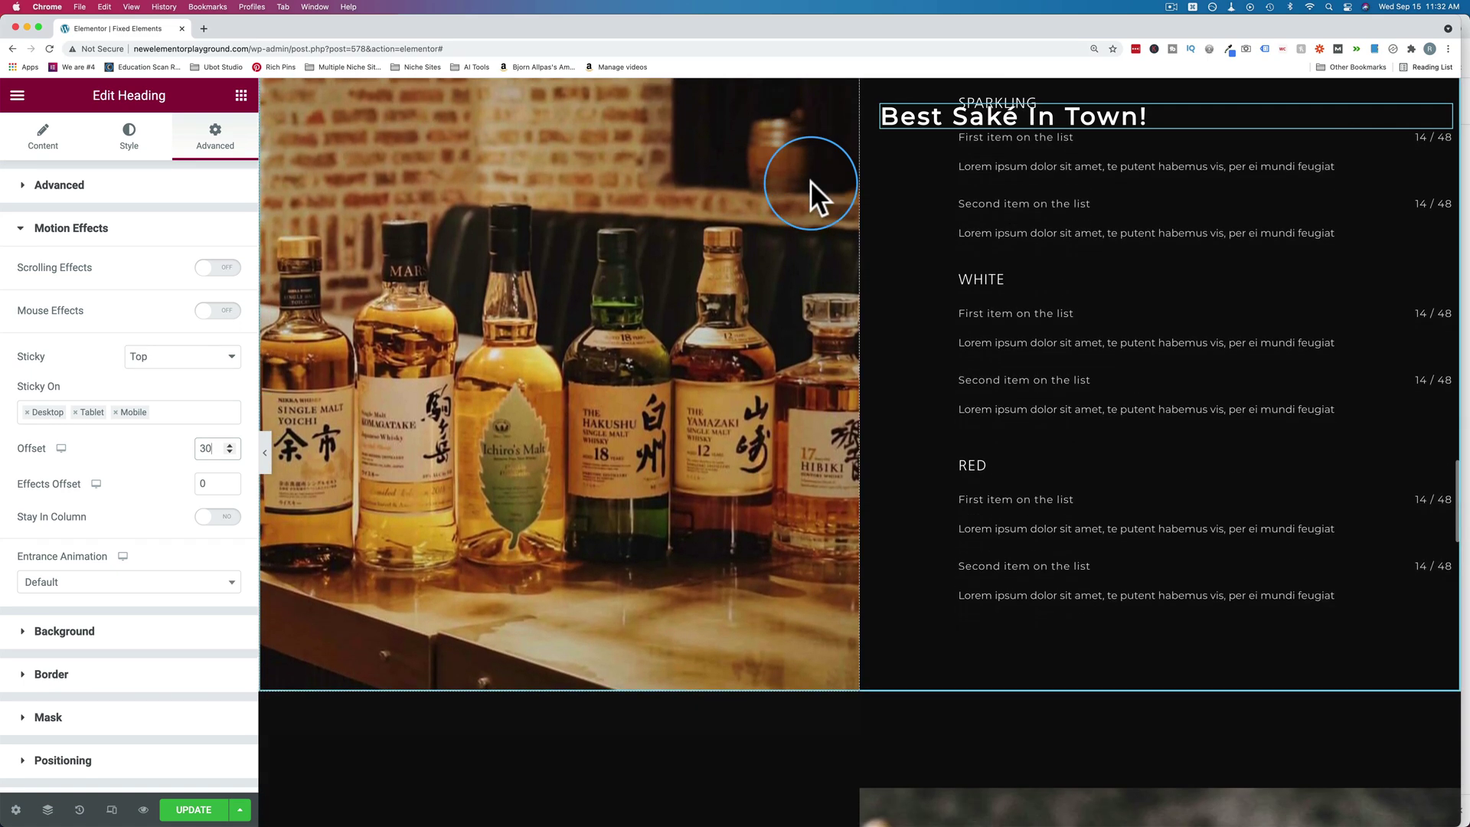
pyautogui.scroll(20, 810, 181)
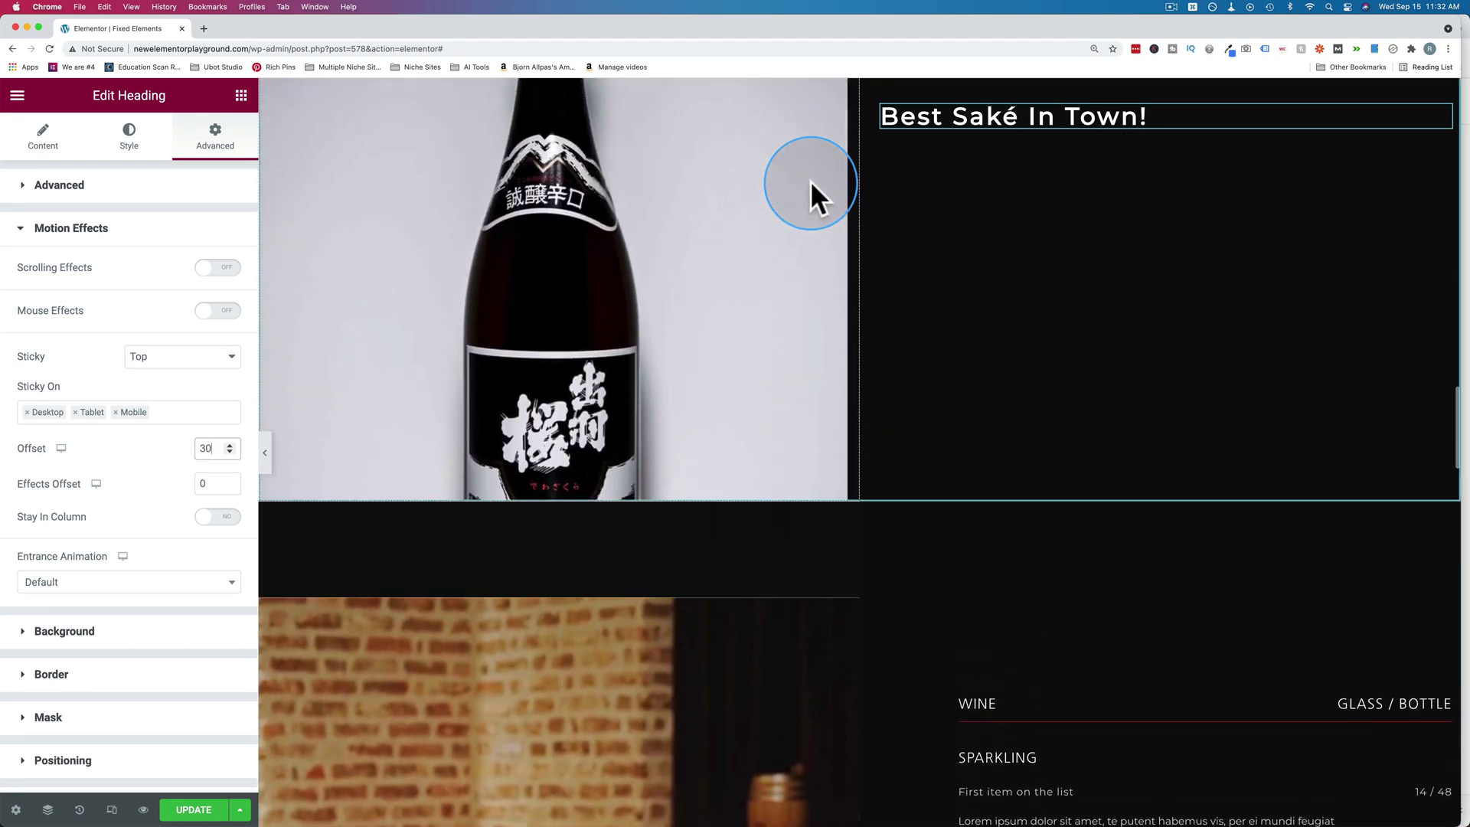
pyautogui.scroll(3, 809, 180)
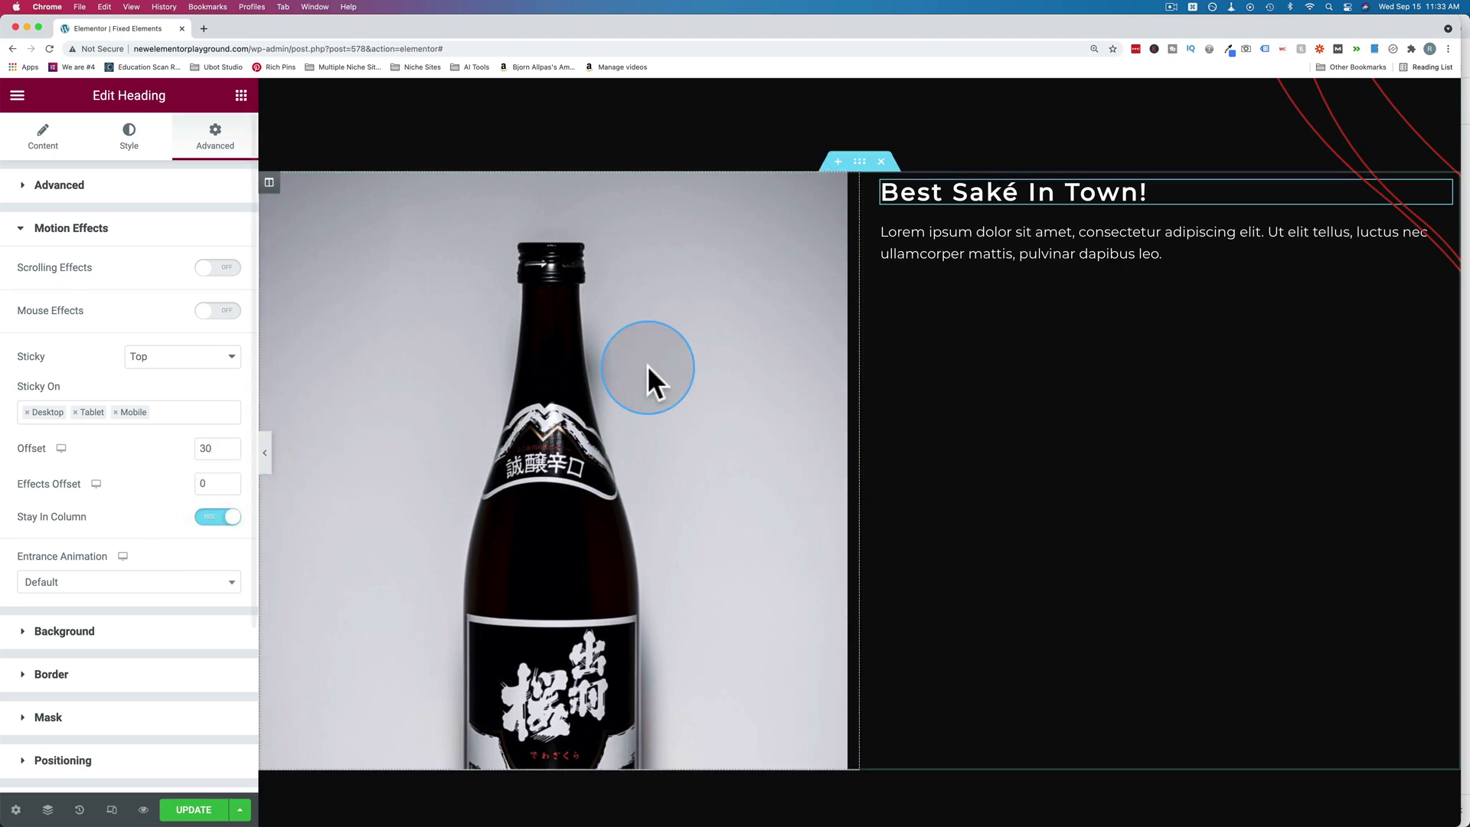
pyautogui.scroll(-11, 648, 366)
pyautogui.scroll(-5, 646, 366)
pyautogui.scroll(-2, 647, 364)
pyautogui.scroll(15, 647, 363)
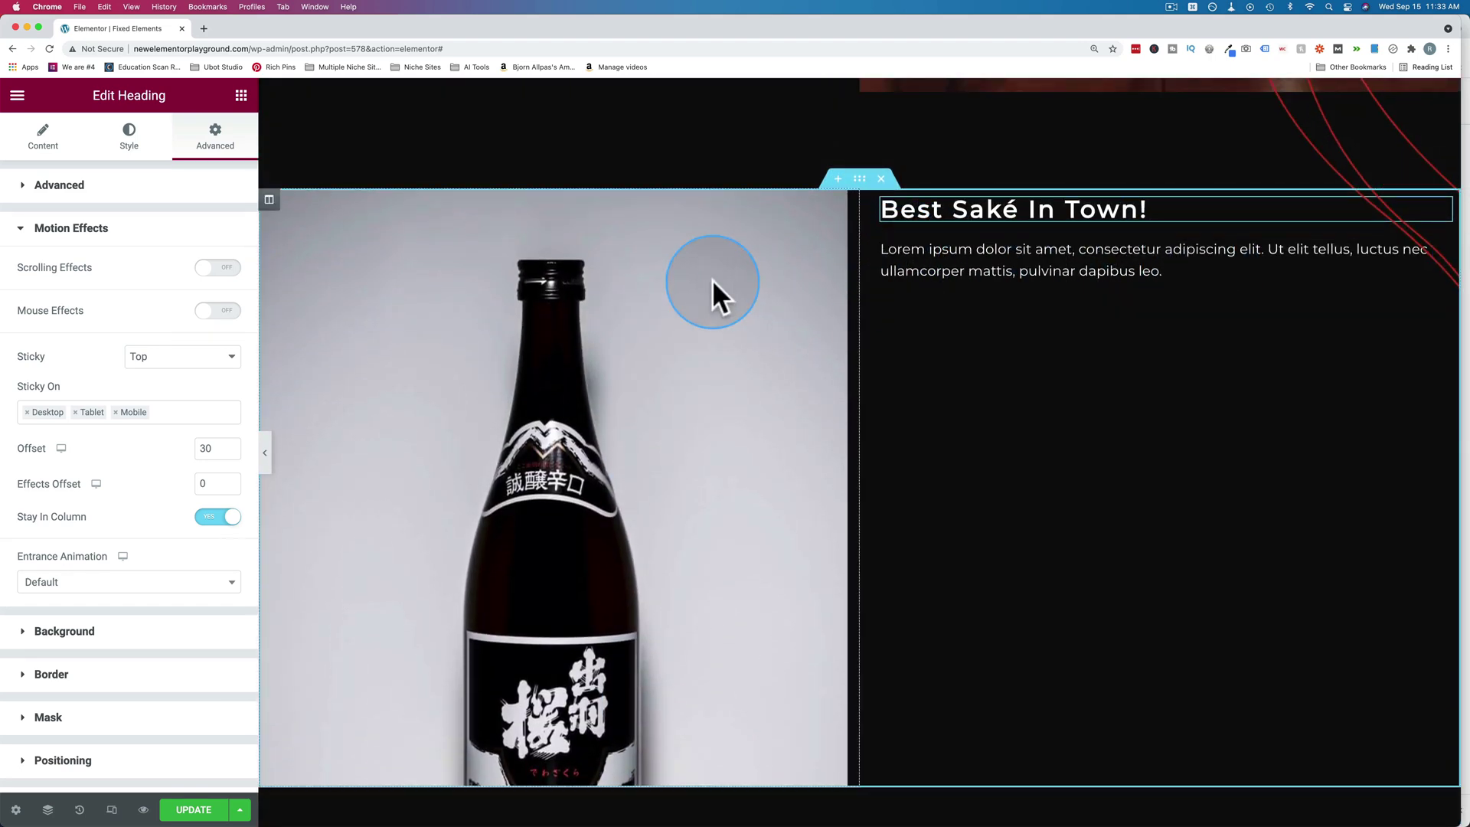
pyautogui.scroll(-3, 712, 282)
pyautogui.scroll(3, 712, 282)
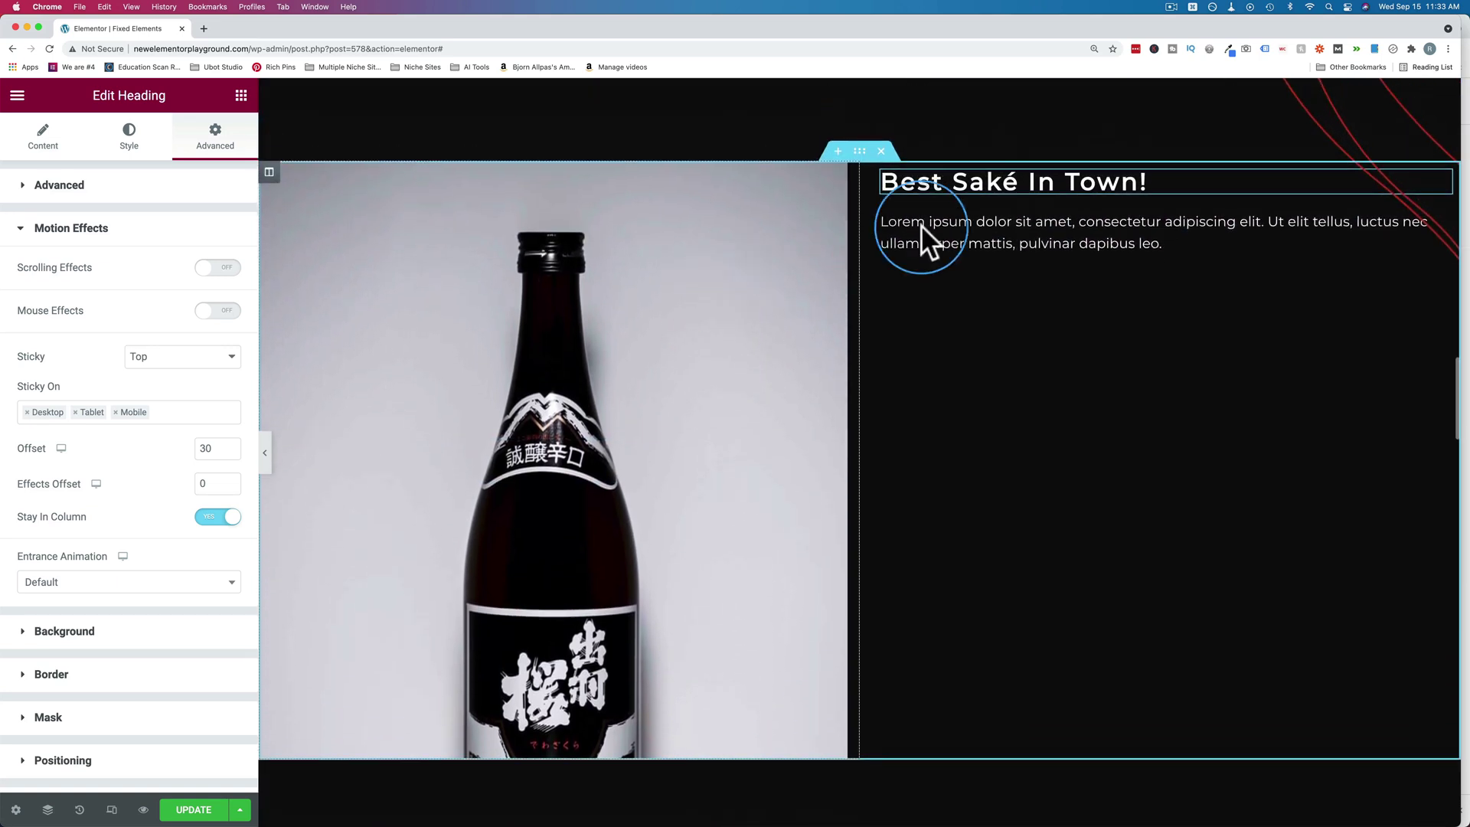
# - Make the Lorem ipsum paragraph under the heading sticky to Top
pyautogui.click(941, 218)
pyautogui.click(216, 147)
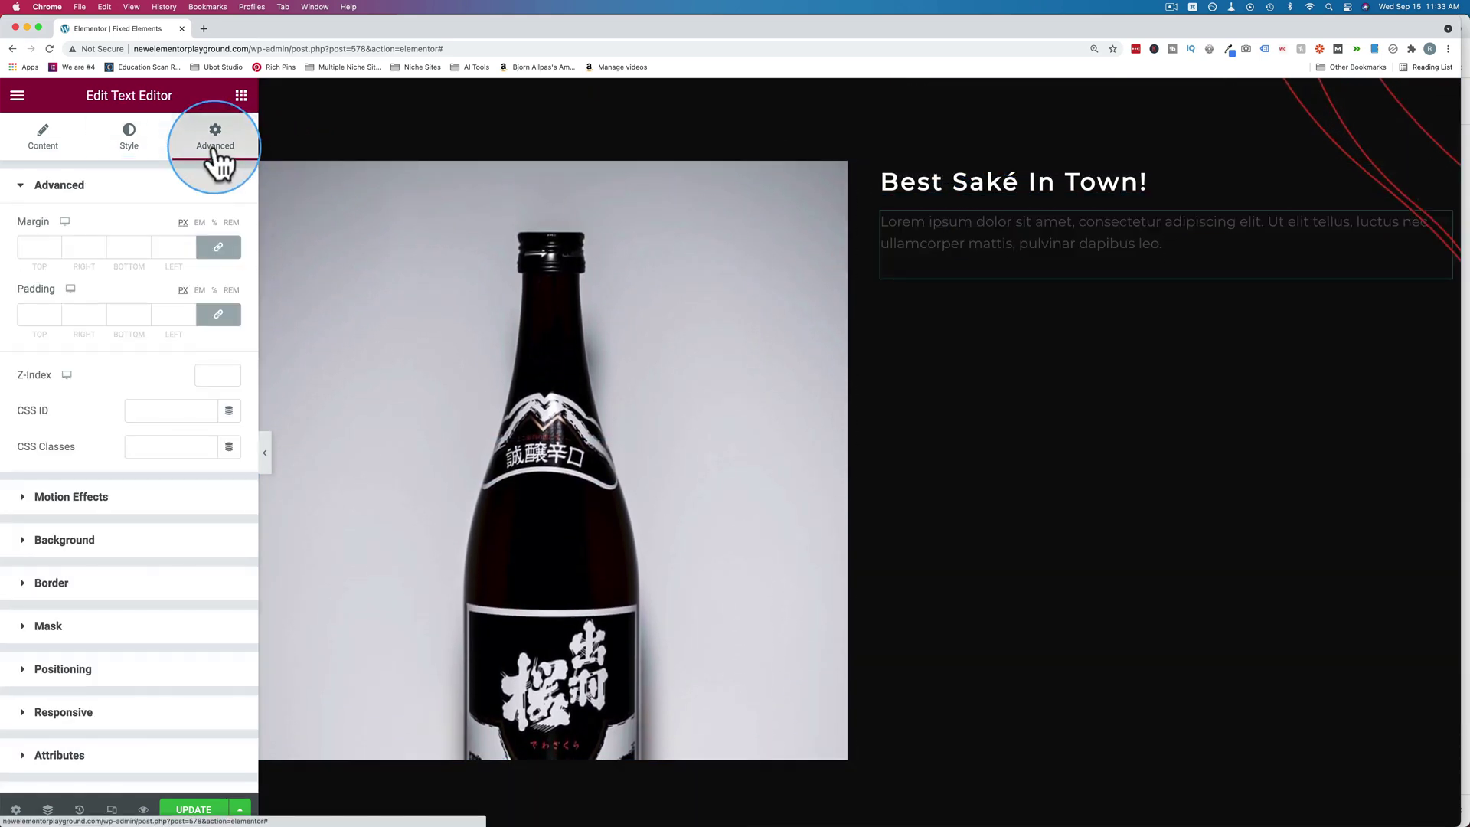
pyautogui.click(78, 497)
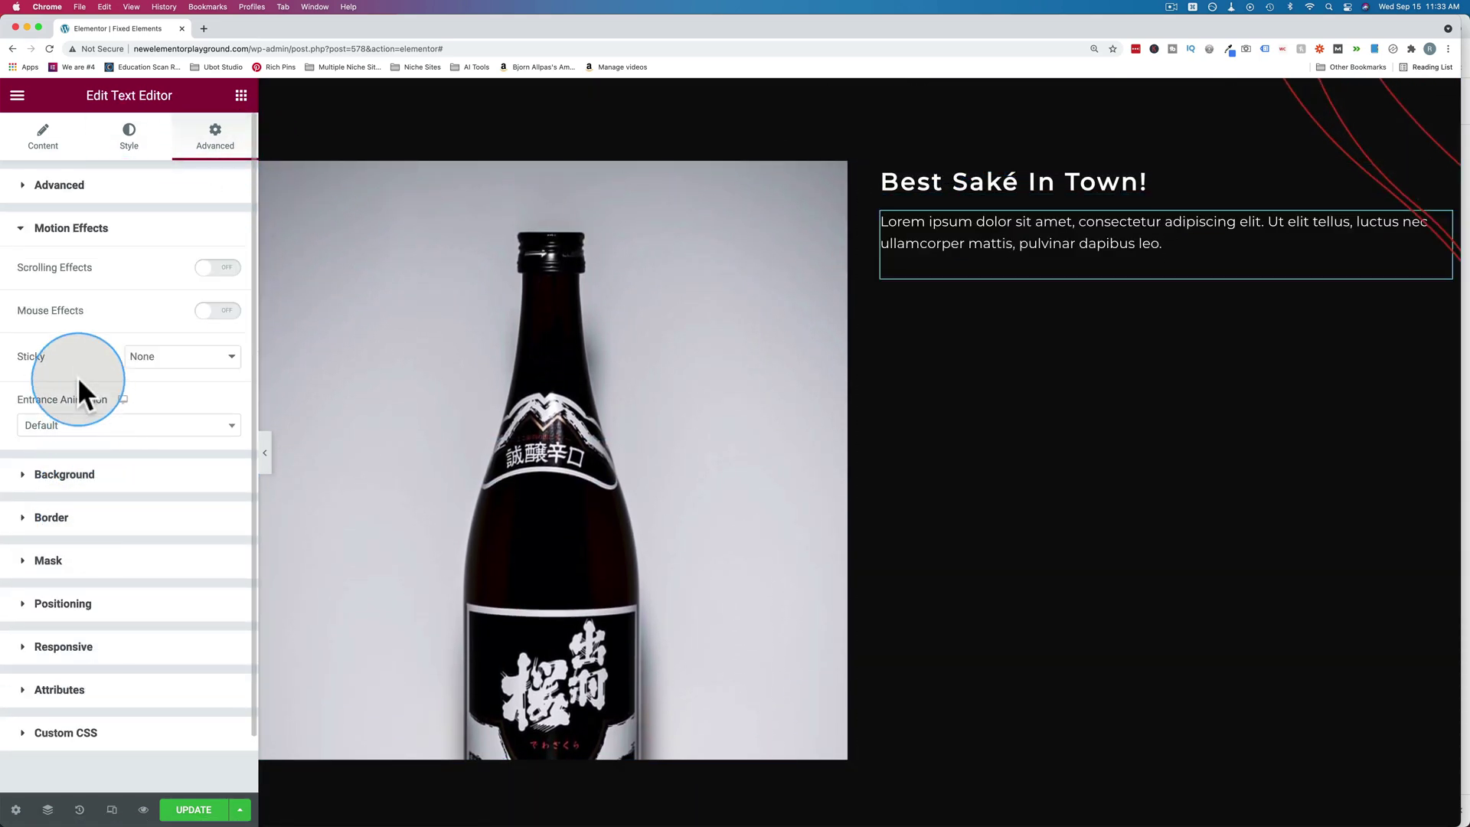
pyautogui.click(144, 374)
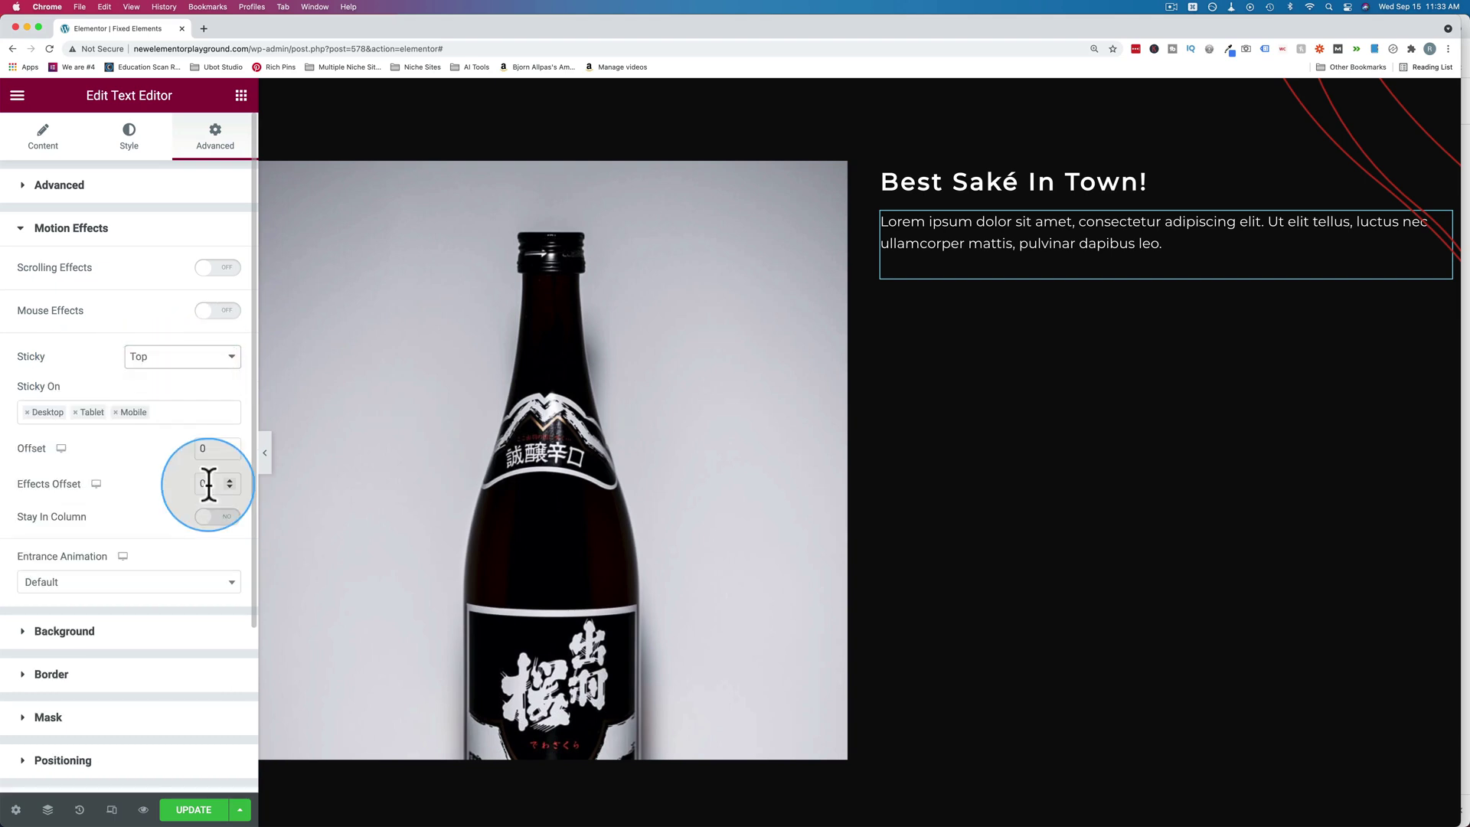
# - Scroll the preview to check that both heading and paragraph stay pinned
pyautogui.scroll(-2, 832, 184)
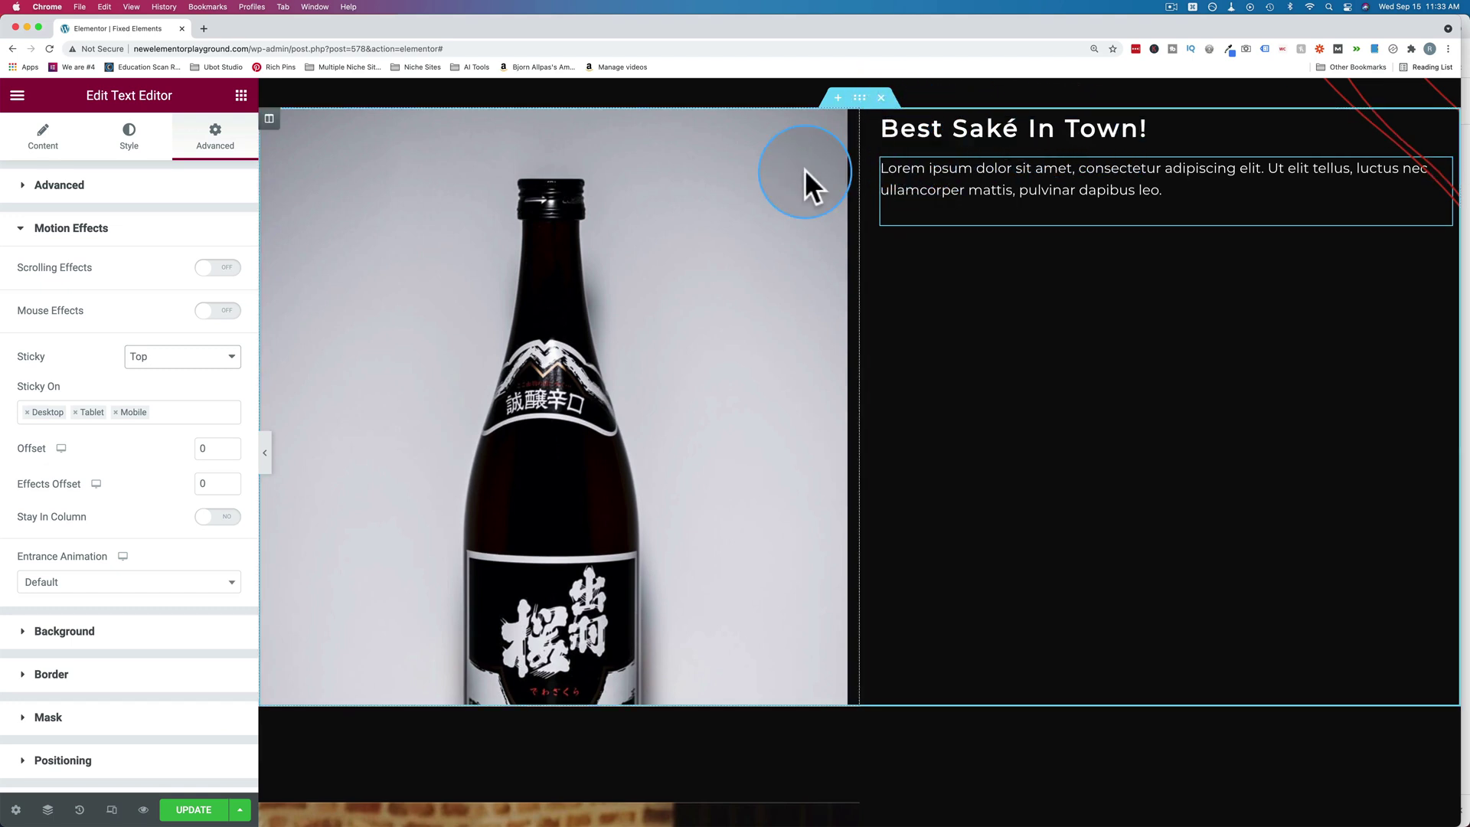
pyautogui.scroll(-2, 806, 169)
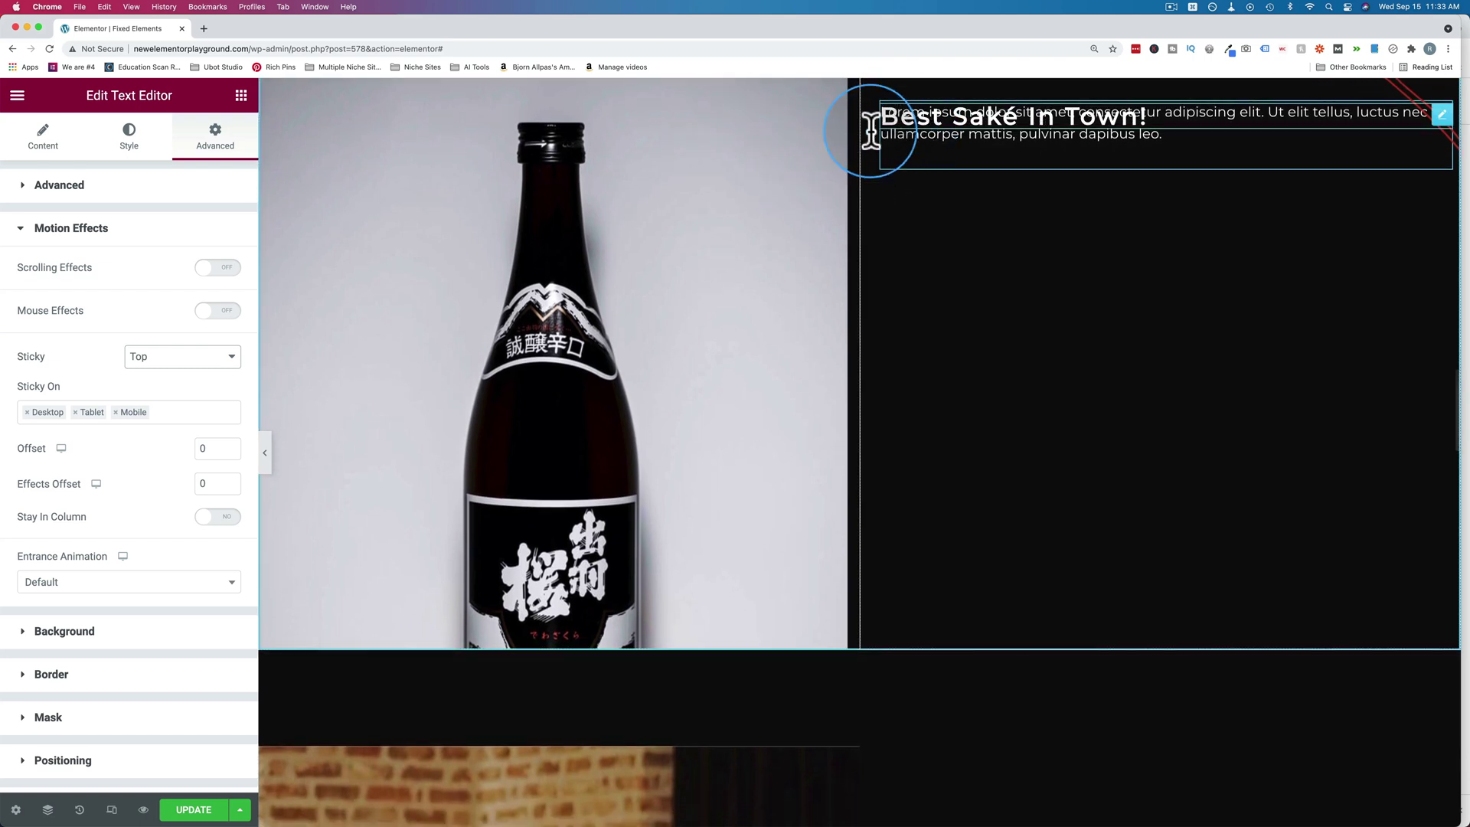
pyautogui.scroll(-2, 795, 186)
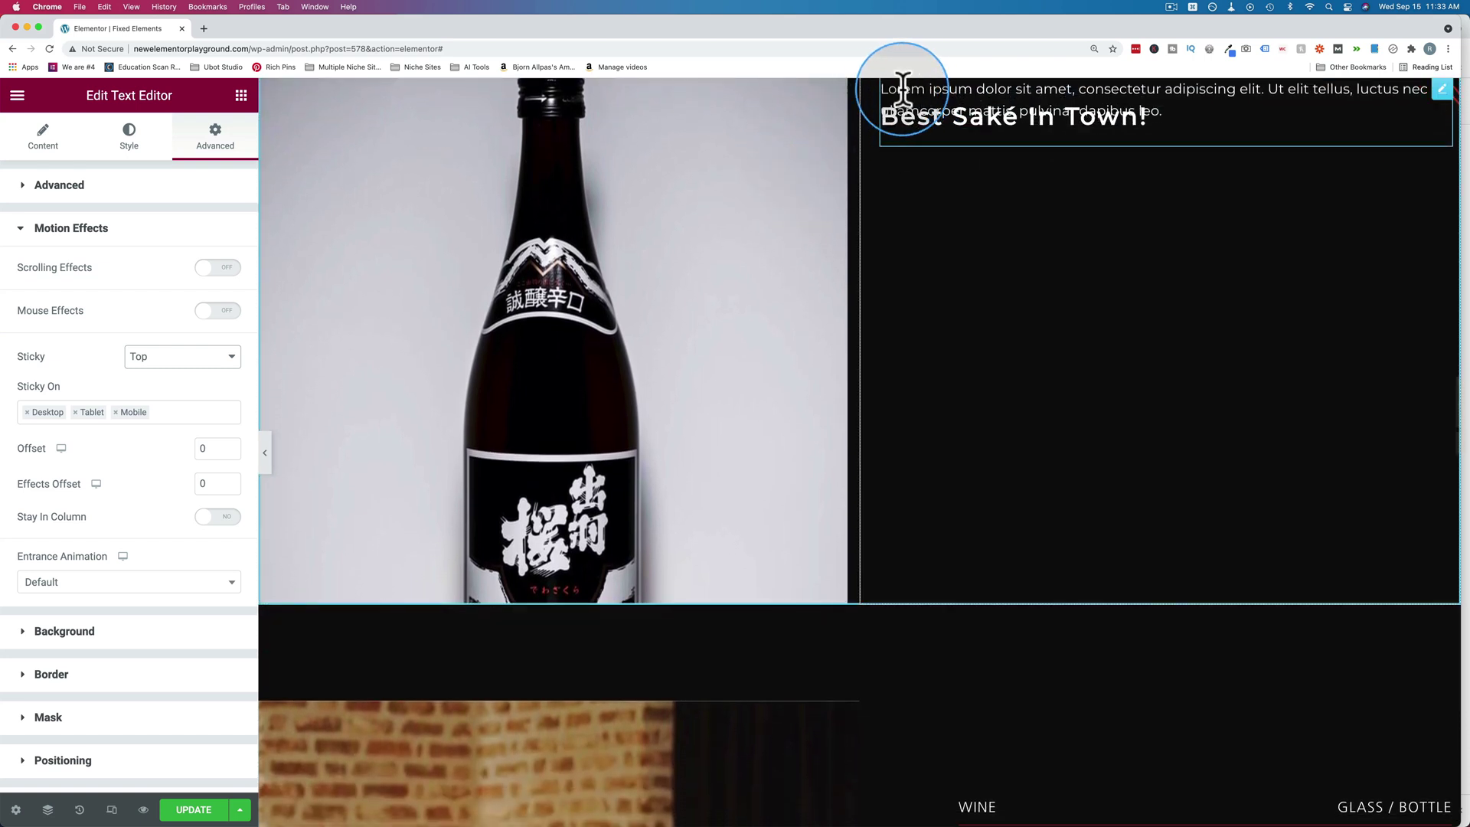
pyautogui.scroll(-3, 792, 151)
pyautogui.scroll(2, 792, 150)
# - Scroll the preview to test the paragraph's sticky behaviour with an offset of 40
pyautogui.scroll(2, 791, 141)
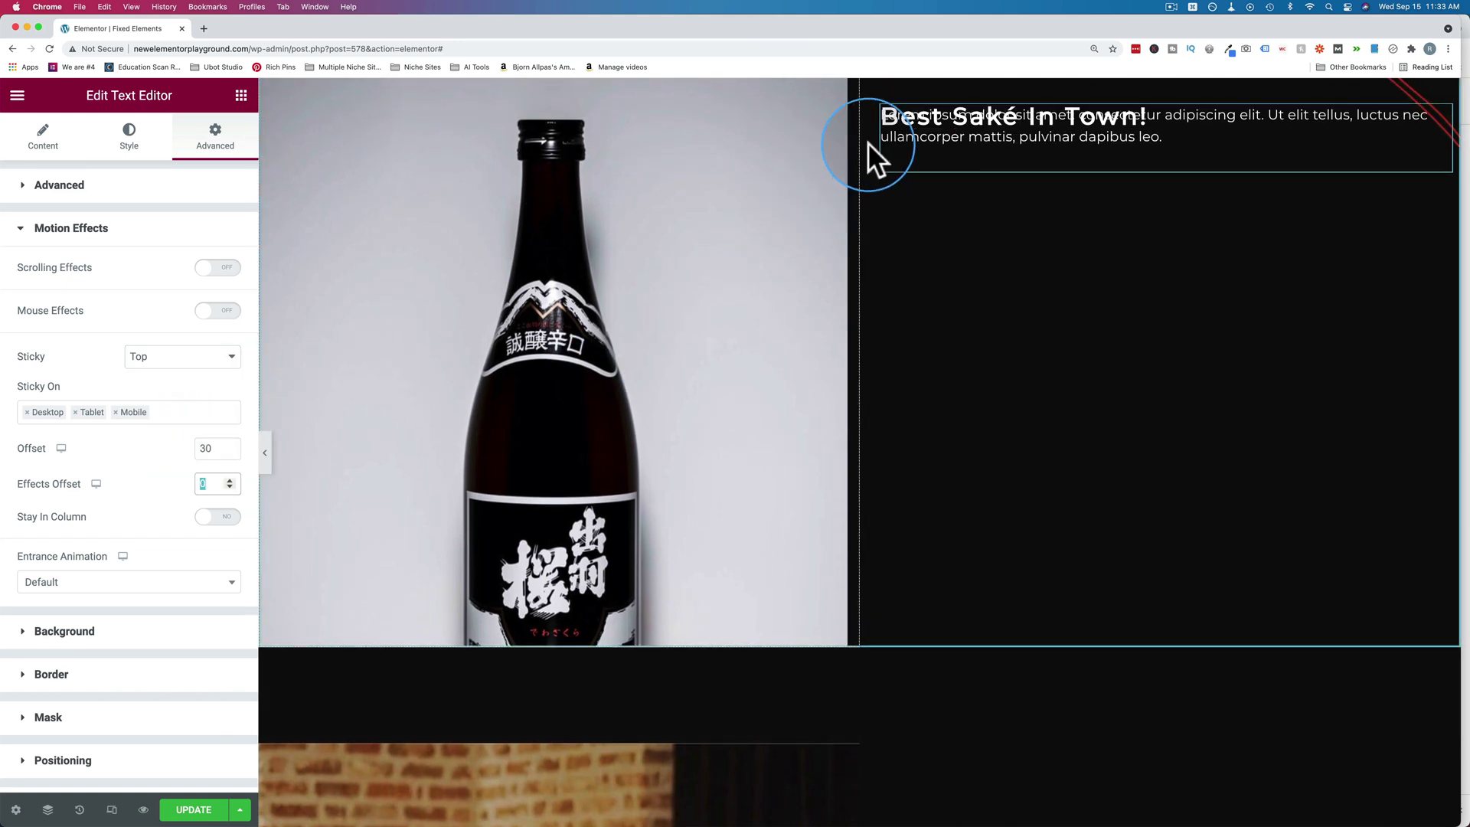
pyautogui.scroll(3, 785, 181)
pyautogui.scroll(-3, 785, 180)
pyautogui.scroll(-1, 784, 179)
pyautogui.scroll(3, 784, 181)
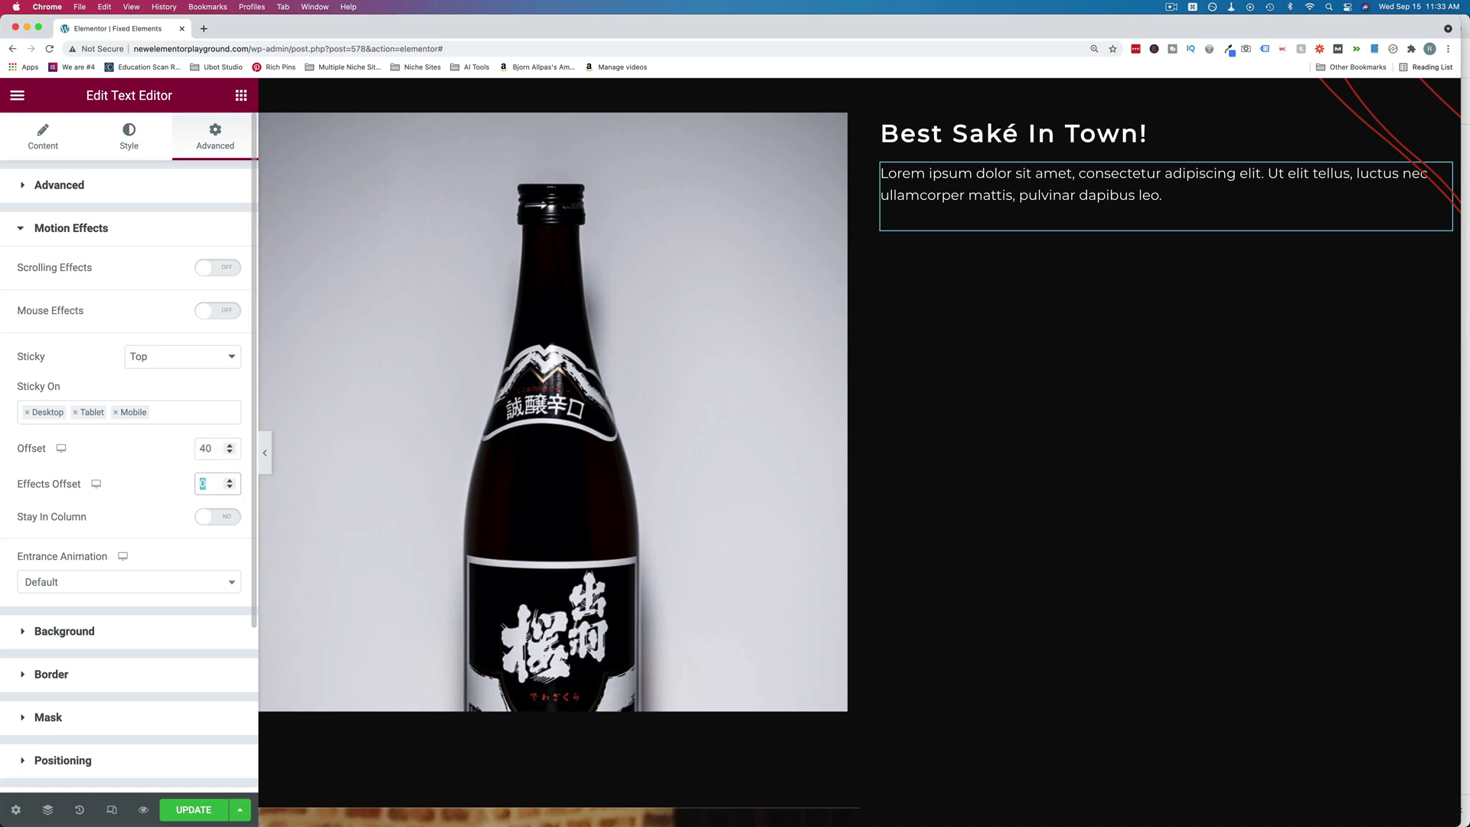
pyautogui.scroll(-1, 732, 262)
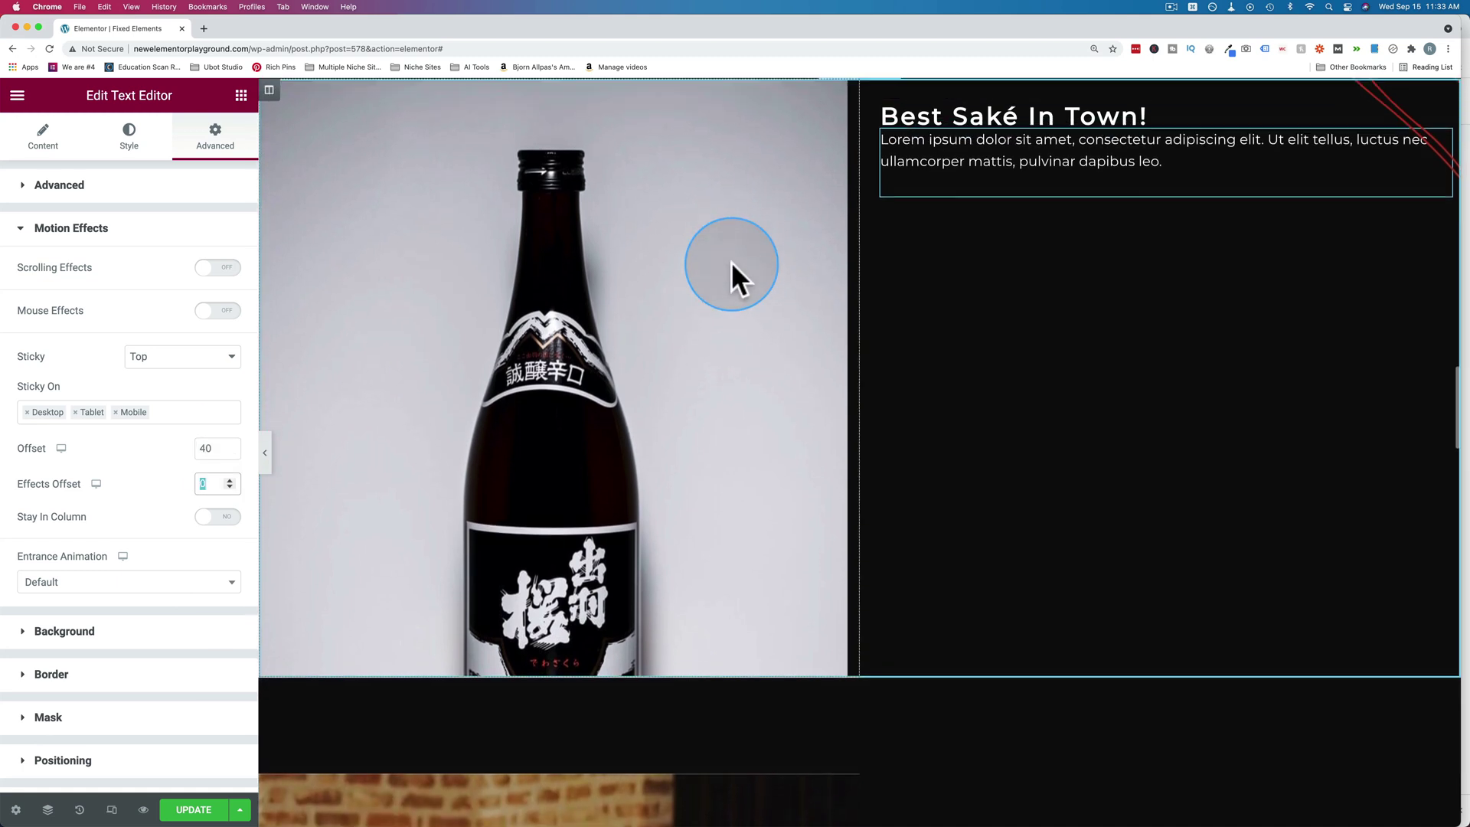
pyautogui.scroll(1, 733, 262)
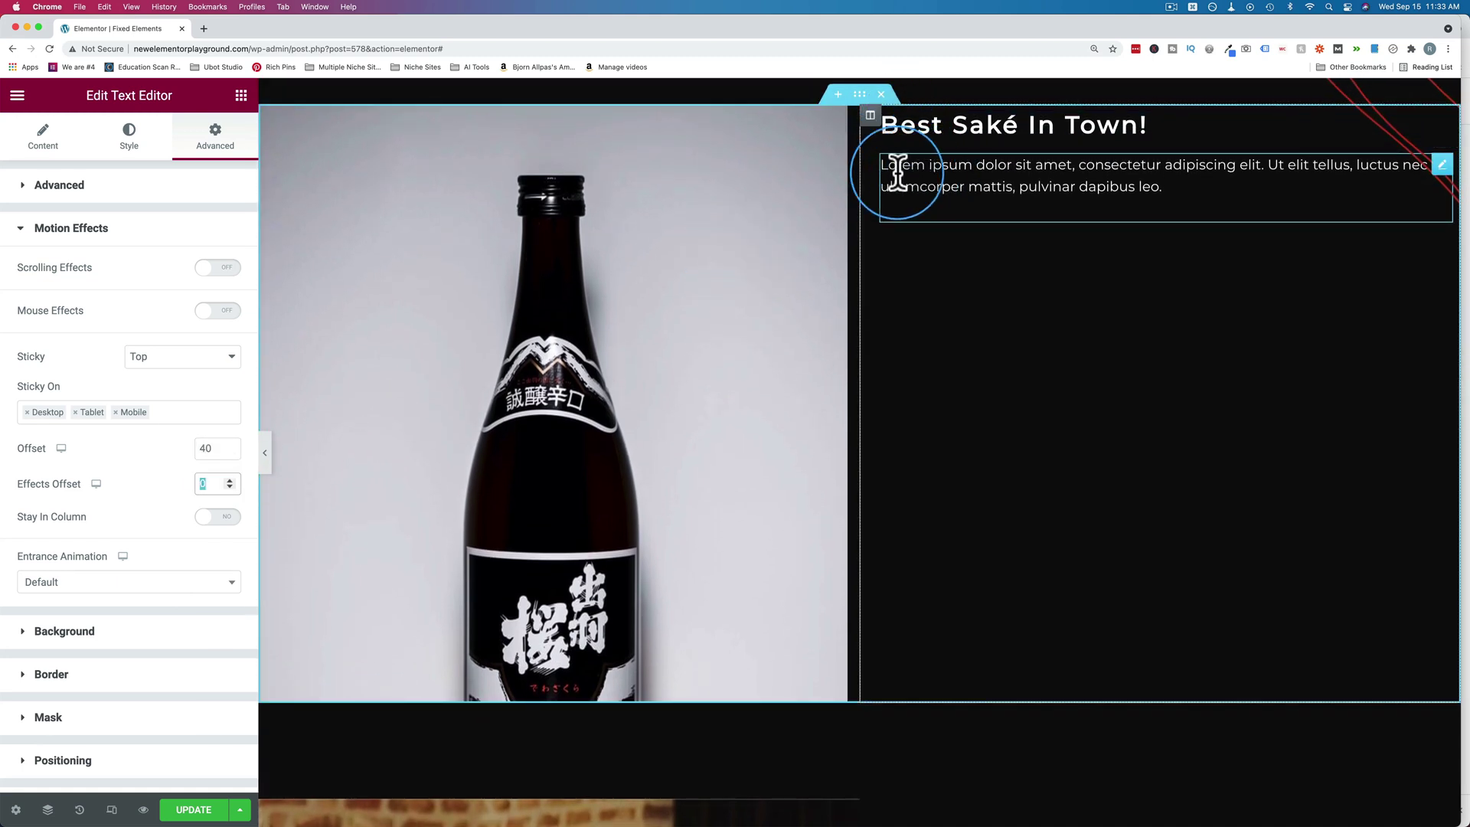
pyautogui.scroll(-3, 794, 197)
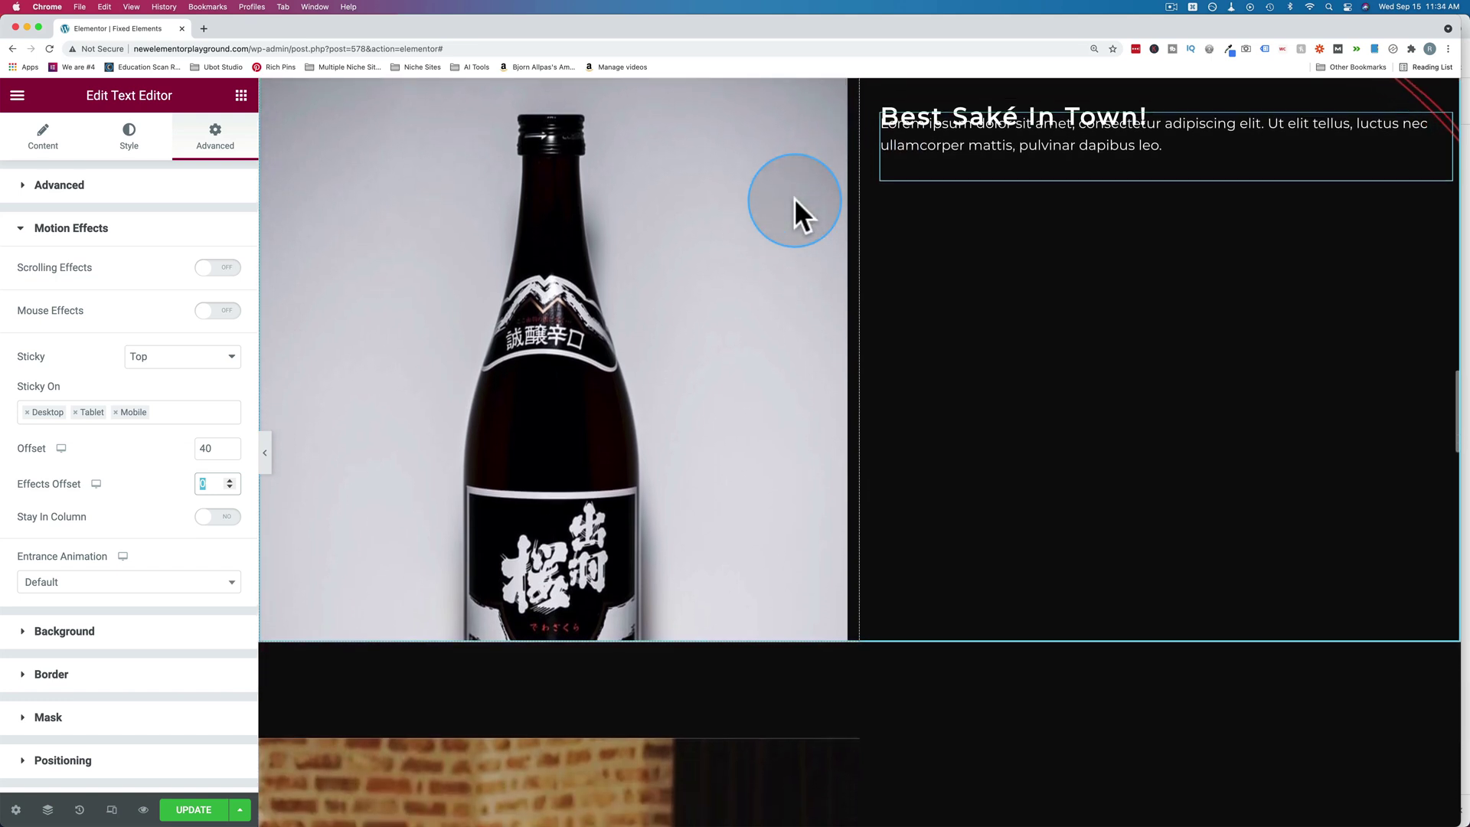
pyautogui.scroll(2, 794, 198)
pyautogui.scroll(1, 794, 198)
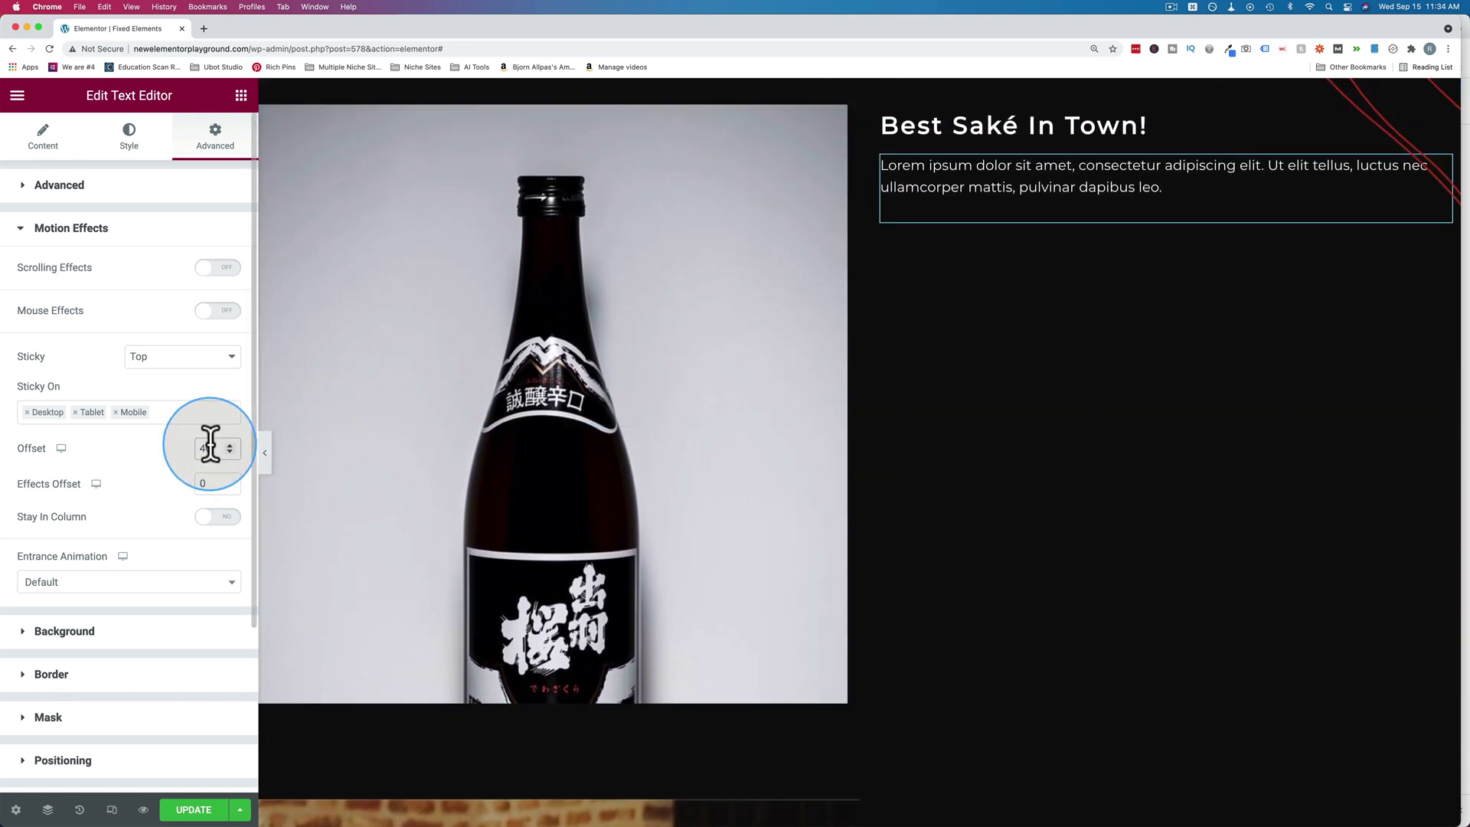
# - Clear the paragraph's offset and retest scrolling, settling on an offset of 78
pyautogui.press('BackSpace')
pyautogui.scroll(-2, 544, 246)
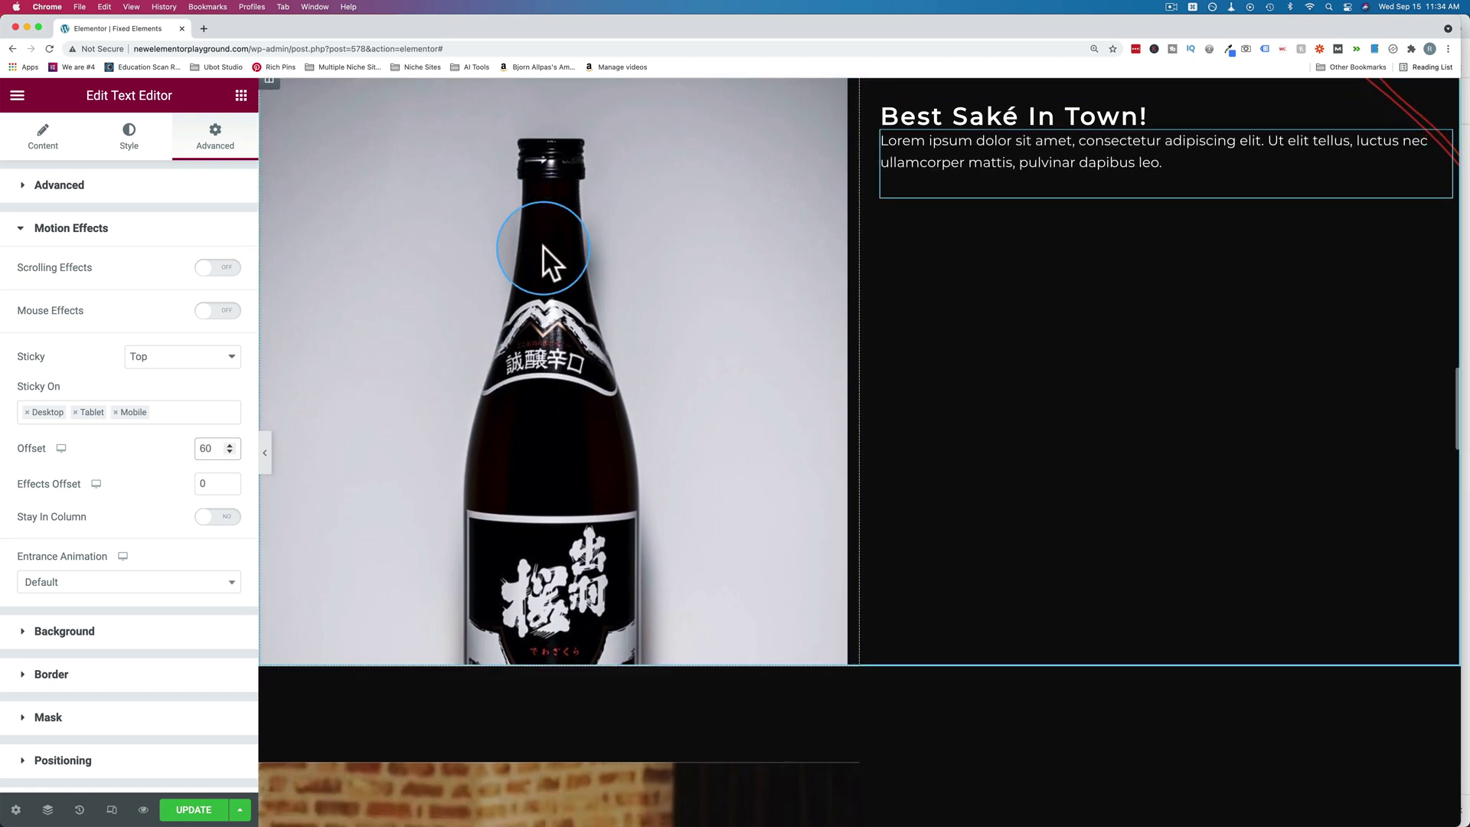
pyautogui.scroll(2, 544, 247)
pyautogui.scroll(-2, 543, 246)
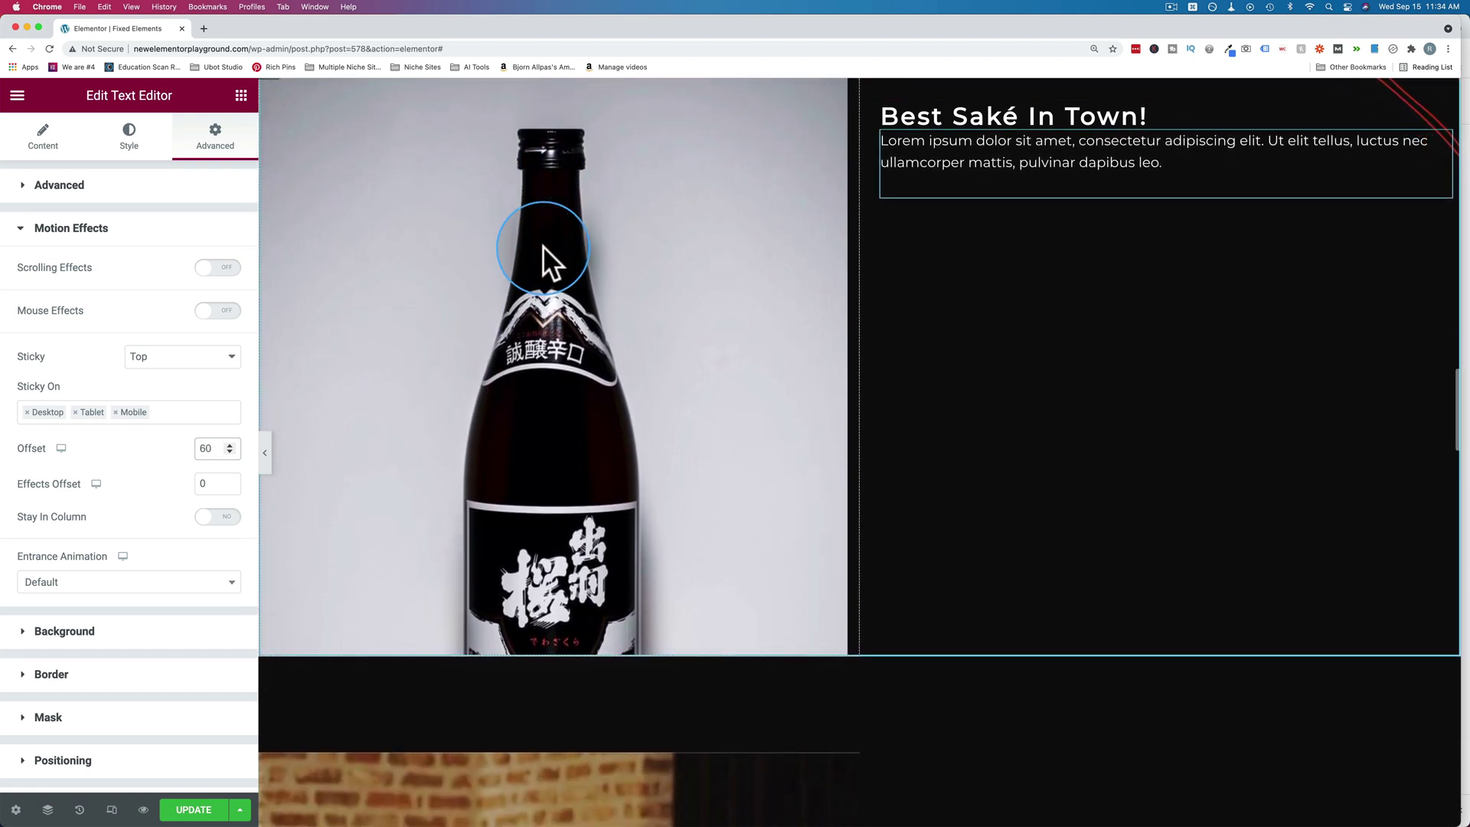
pyautogui.scroll(3, 543, 247)
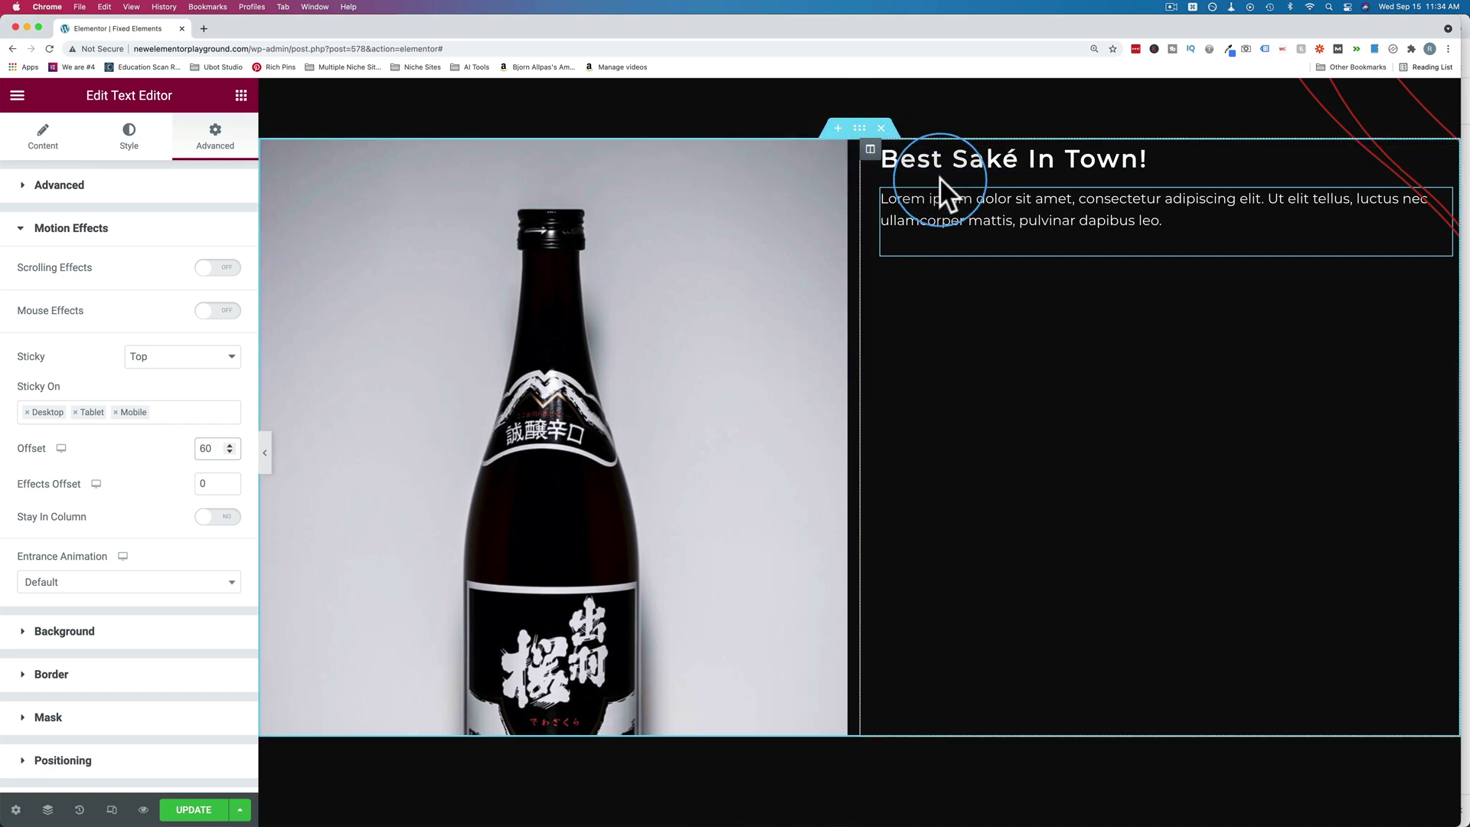
pyautogui.scroll(-3, 752, 236)
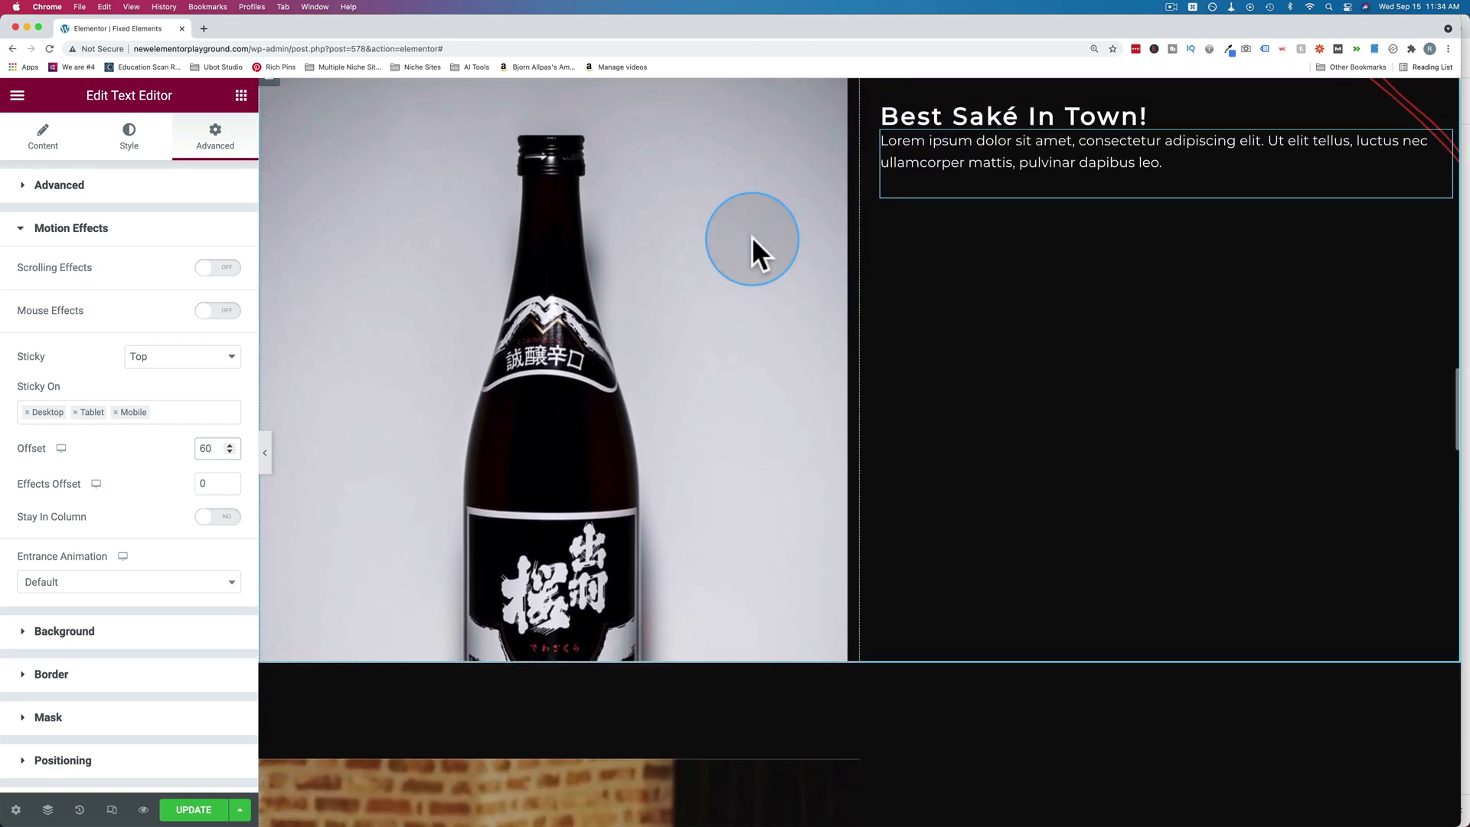
pyautogui.scroll(3, 752, 237)
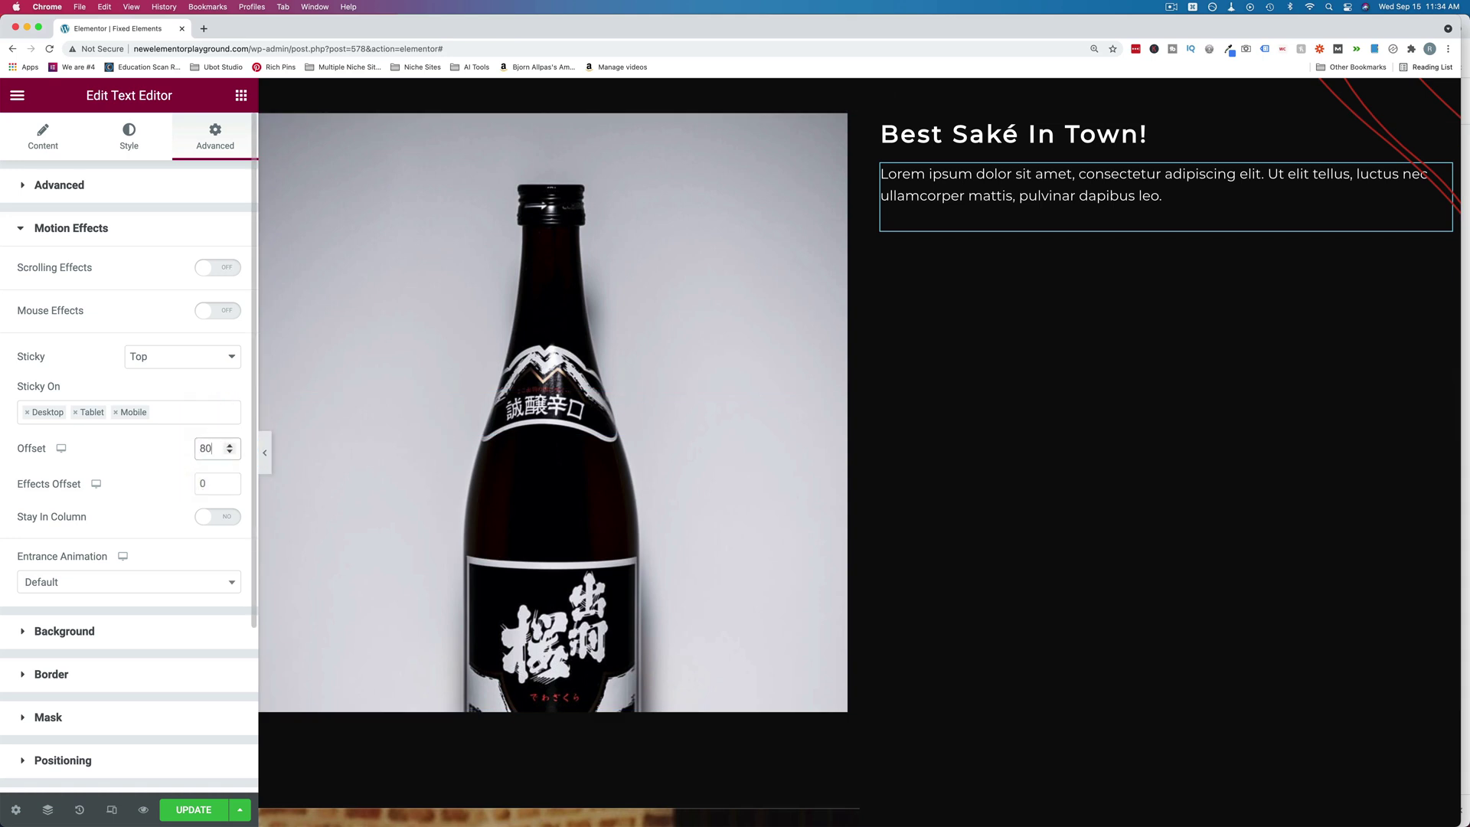
pyautogui.scroll(-1, 576, 314)
pyautogui.scroll(1, 576, 314)
pyautogui.scroll(-1, 576, 314)
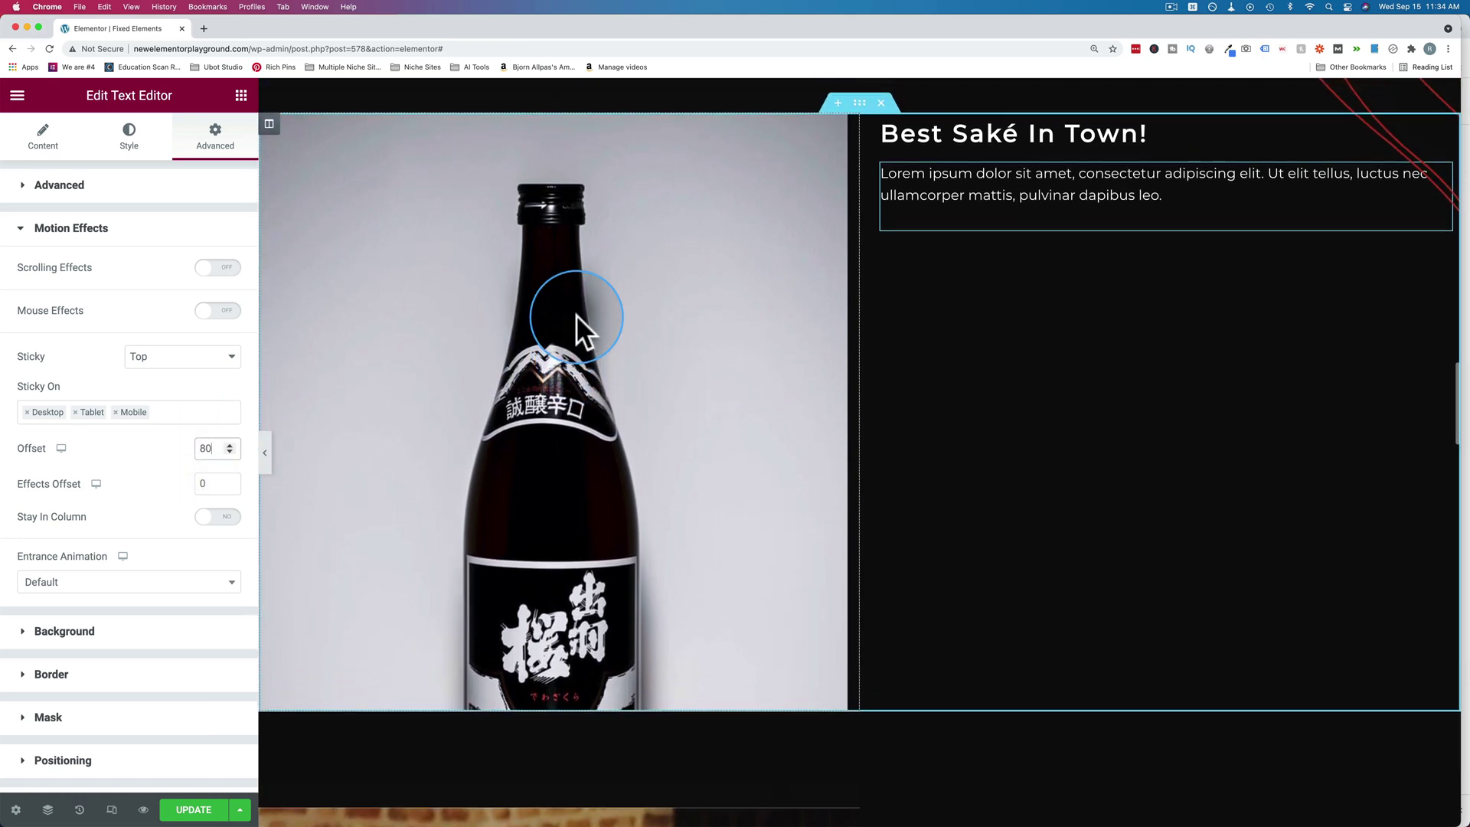
pyautogui.scroll(1, 575, 314)
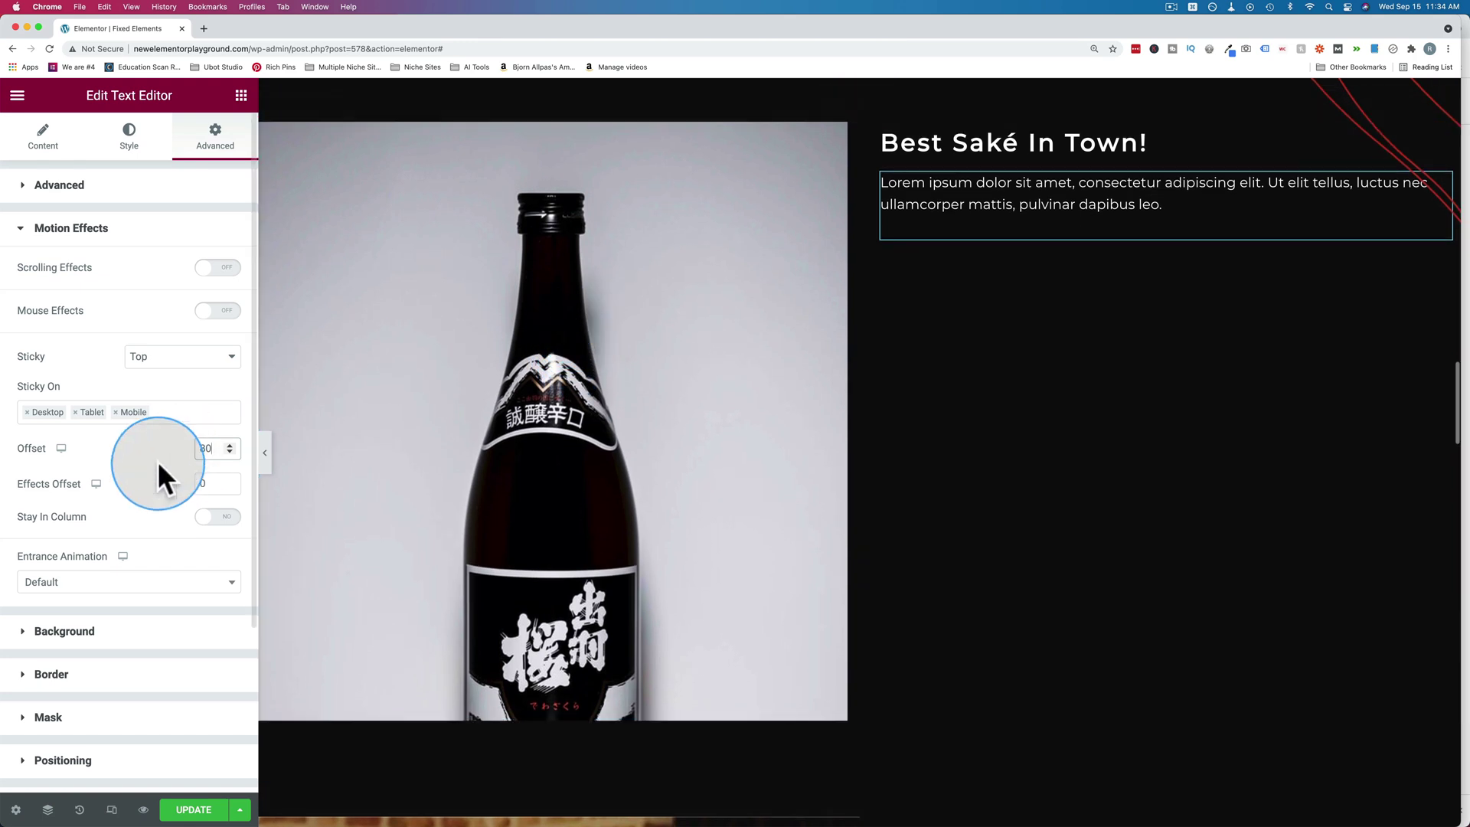
pyautogui.click(230, 452)
pyautogui.scroll(-2, 580, 277)
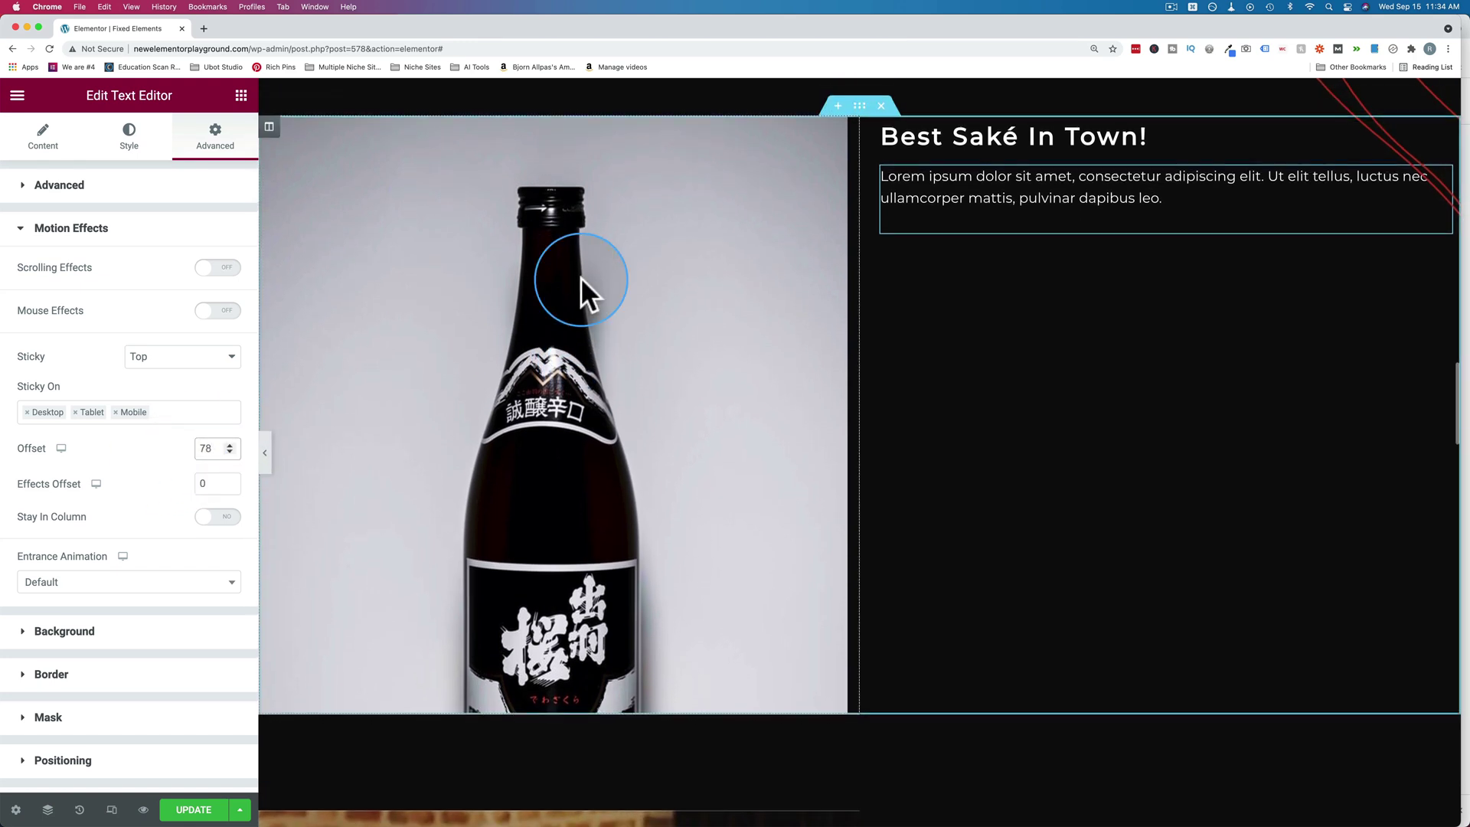
pyautogui.scroll(2, 581, 277)
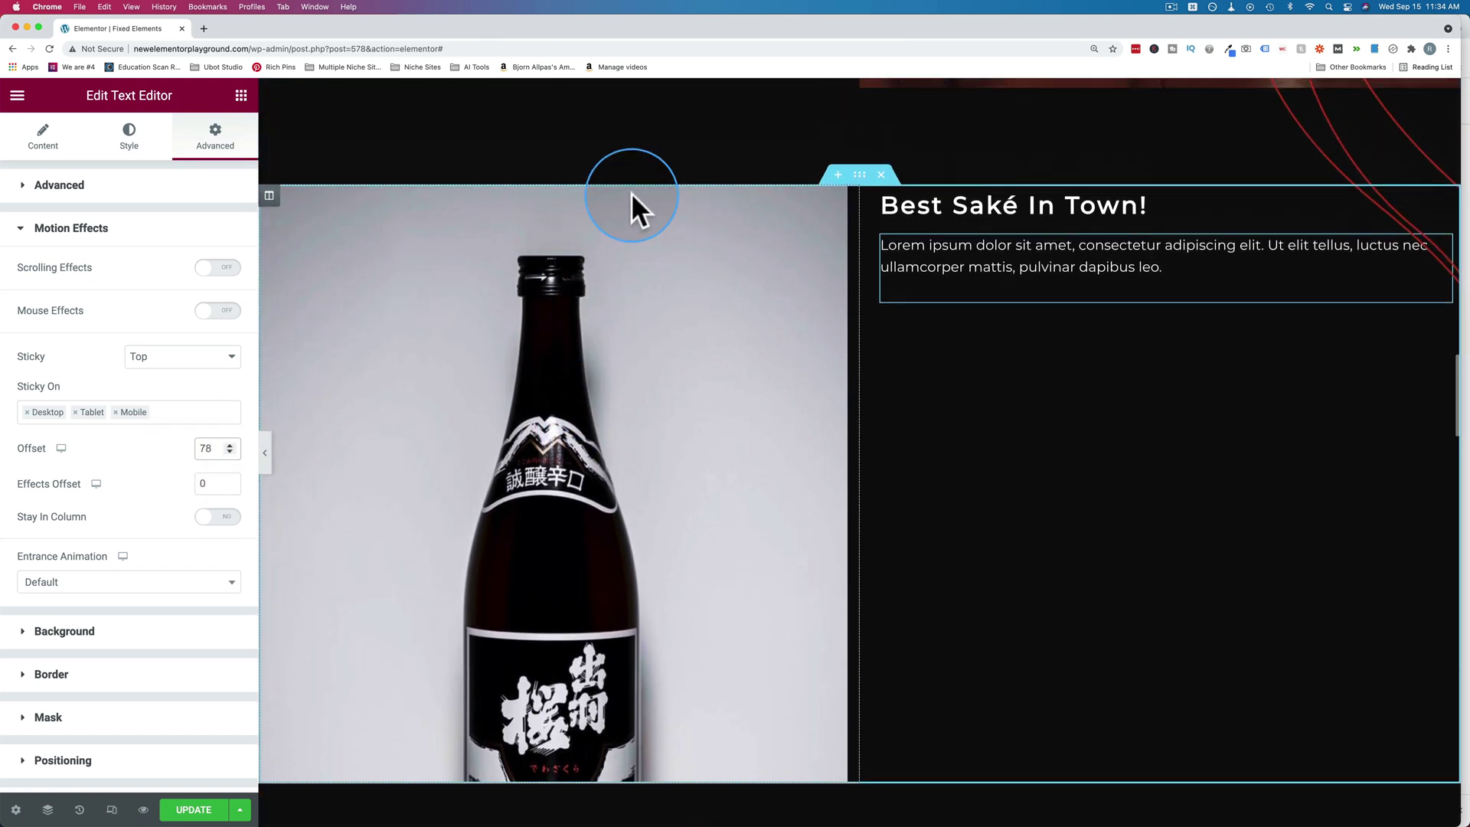
pyautogui.scroll(-5, 631, 191)
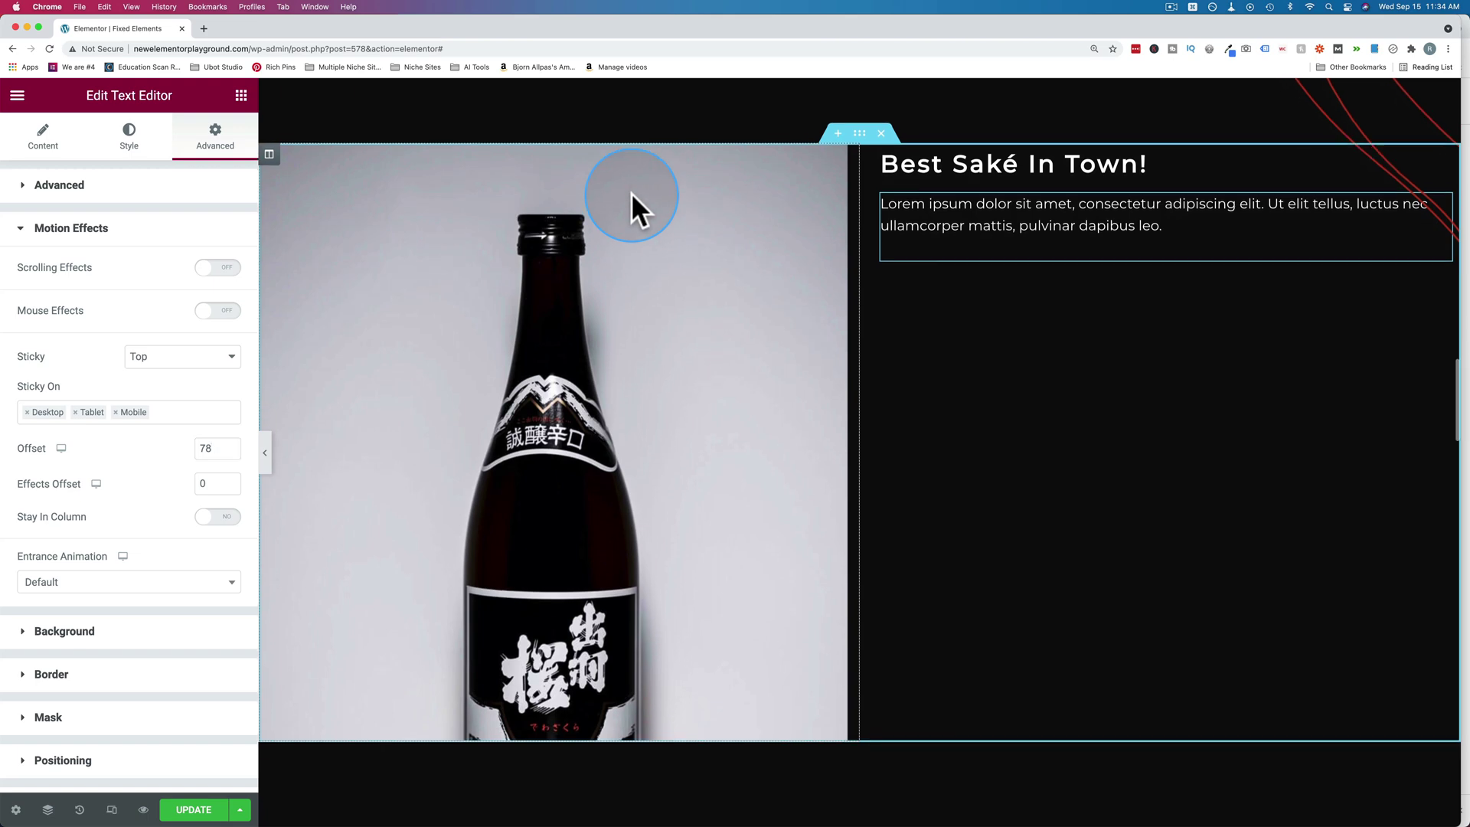
pyautogui.scroll(-5, 631, 192)
pyautogui.scroll(-5, 631, 192)
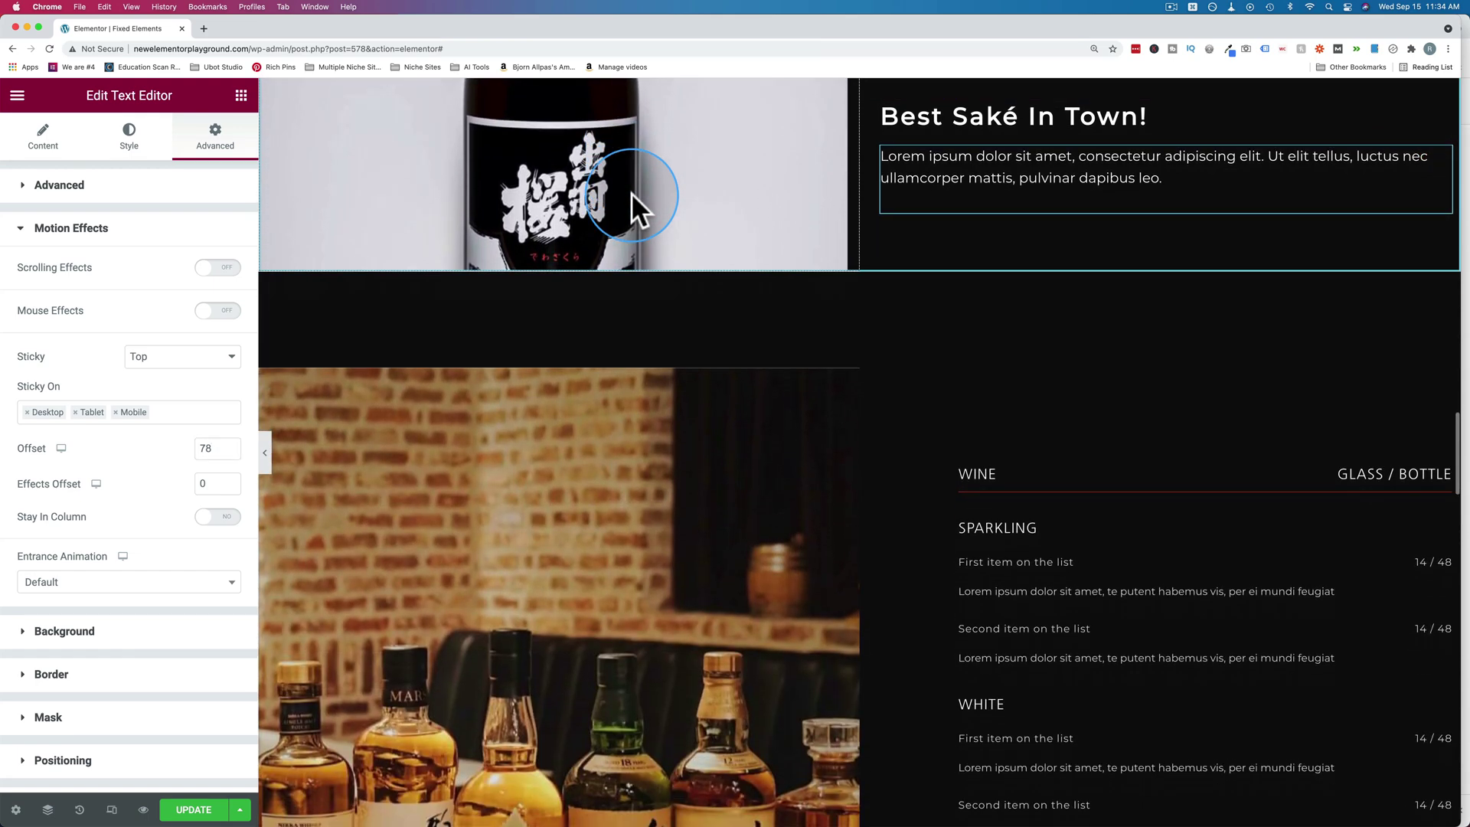
pyautogui.scroll(-5, 630, 191)
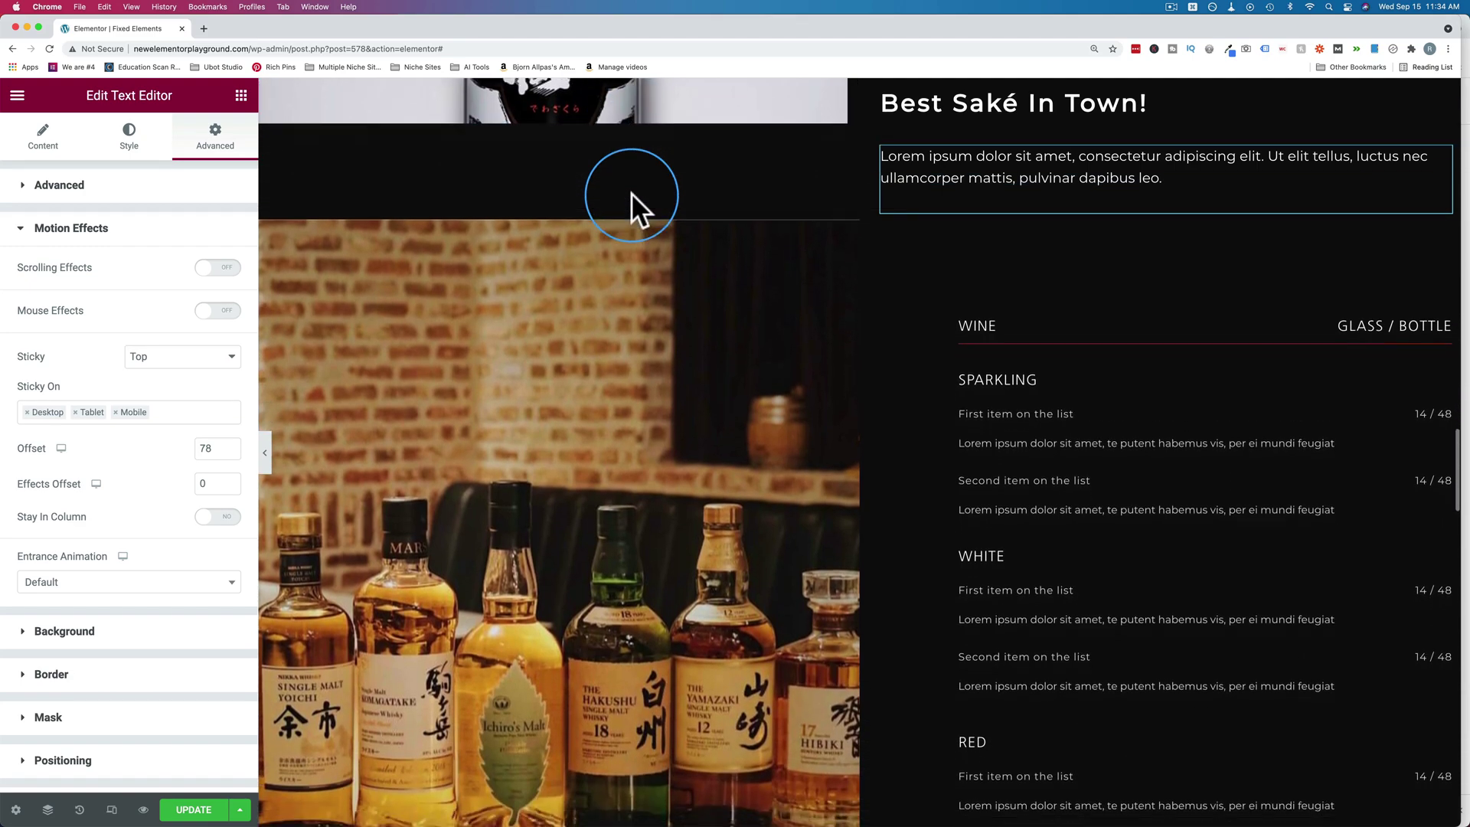
pyautogui.scroll(-3, 631, 191)
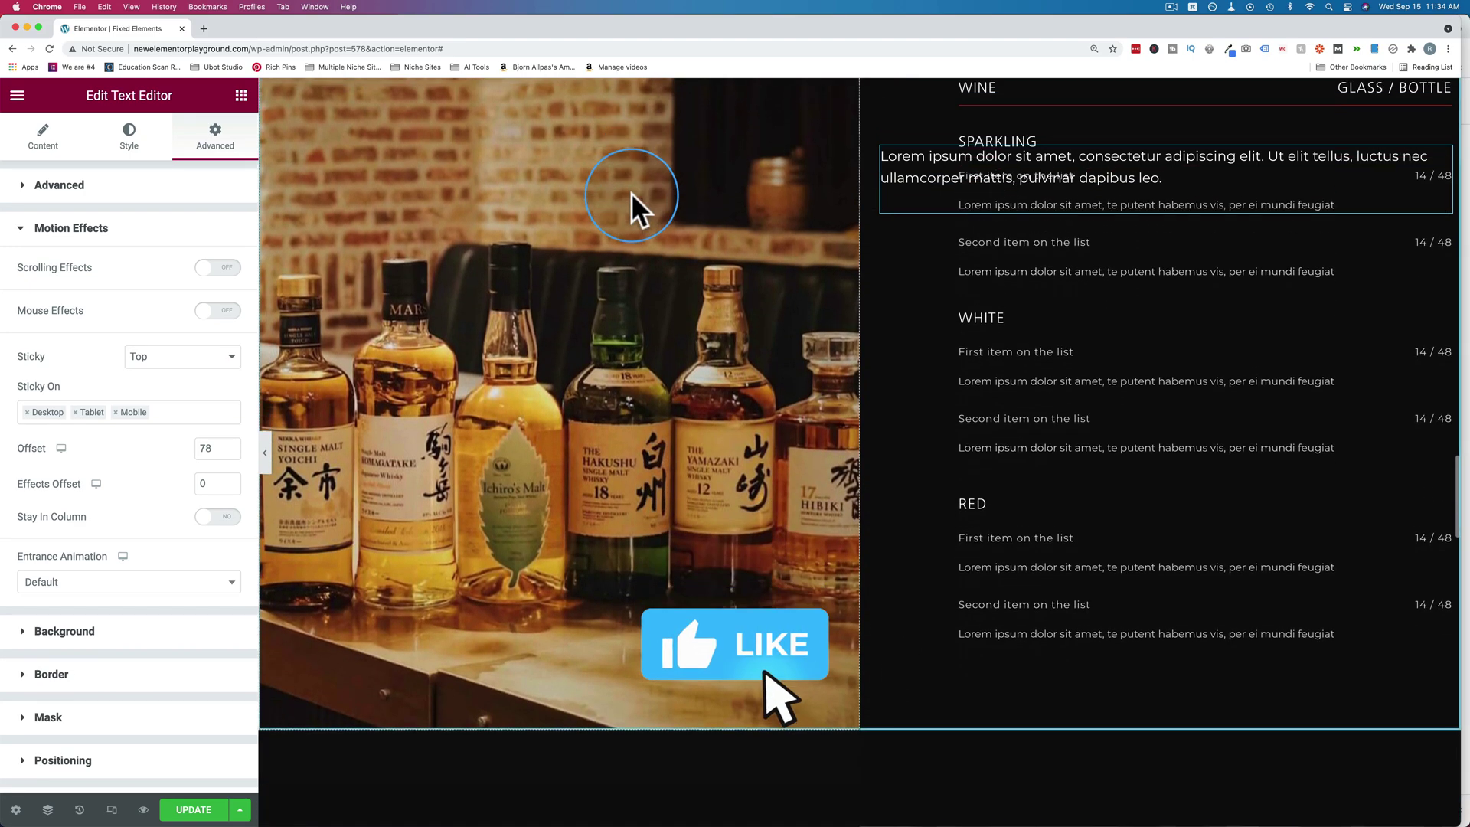
pyautogui.scroll(6, 631, 192)
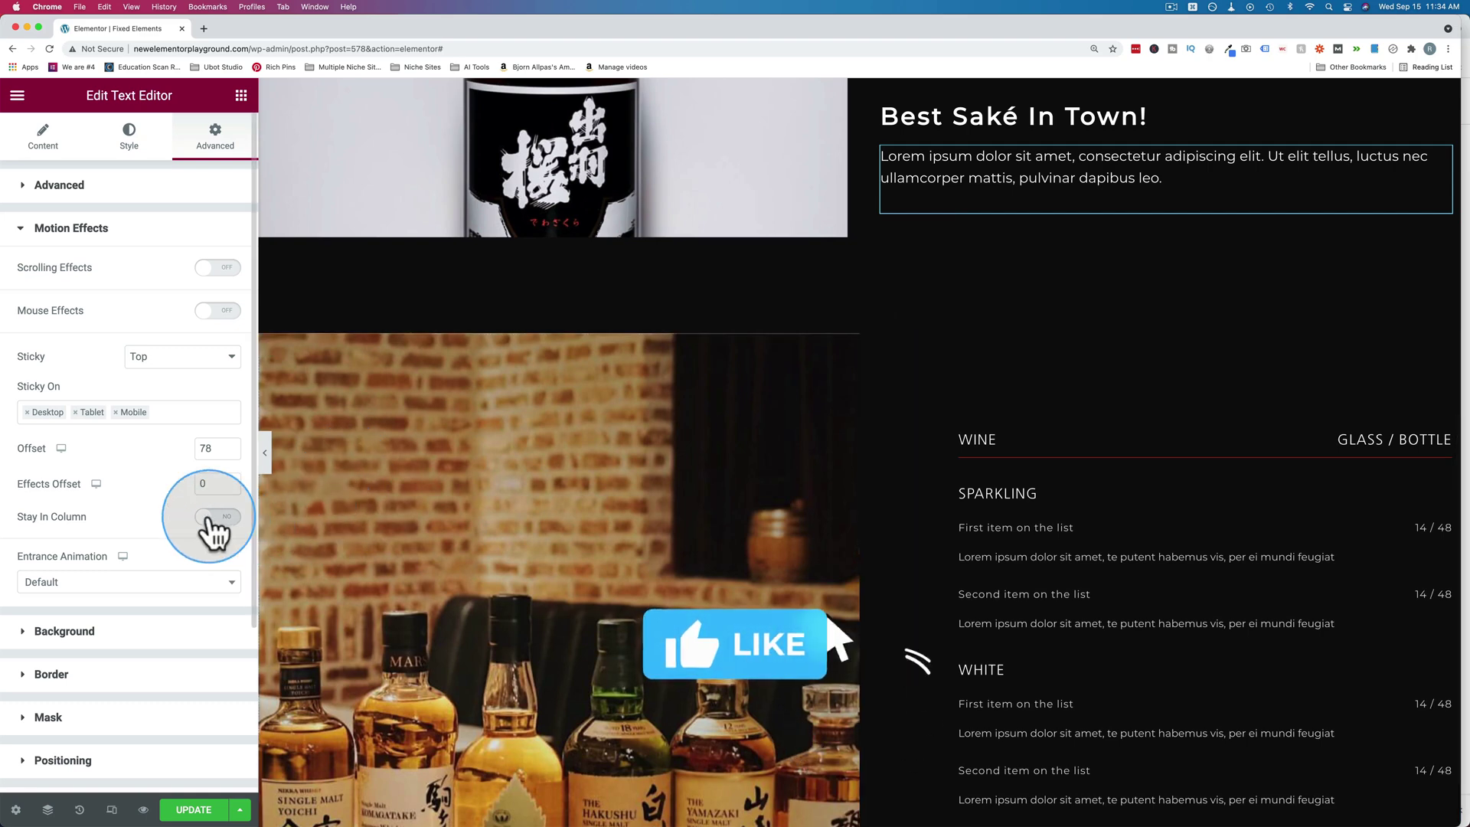
# - Scroll the preview to confirm heading and paragraph stop at the column end, clear of the wine list
pyautogui.scroll(-3, 671, 201)
pyautogui.scroll(-2, 671, 200)
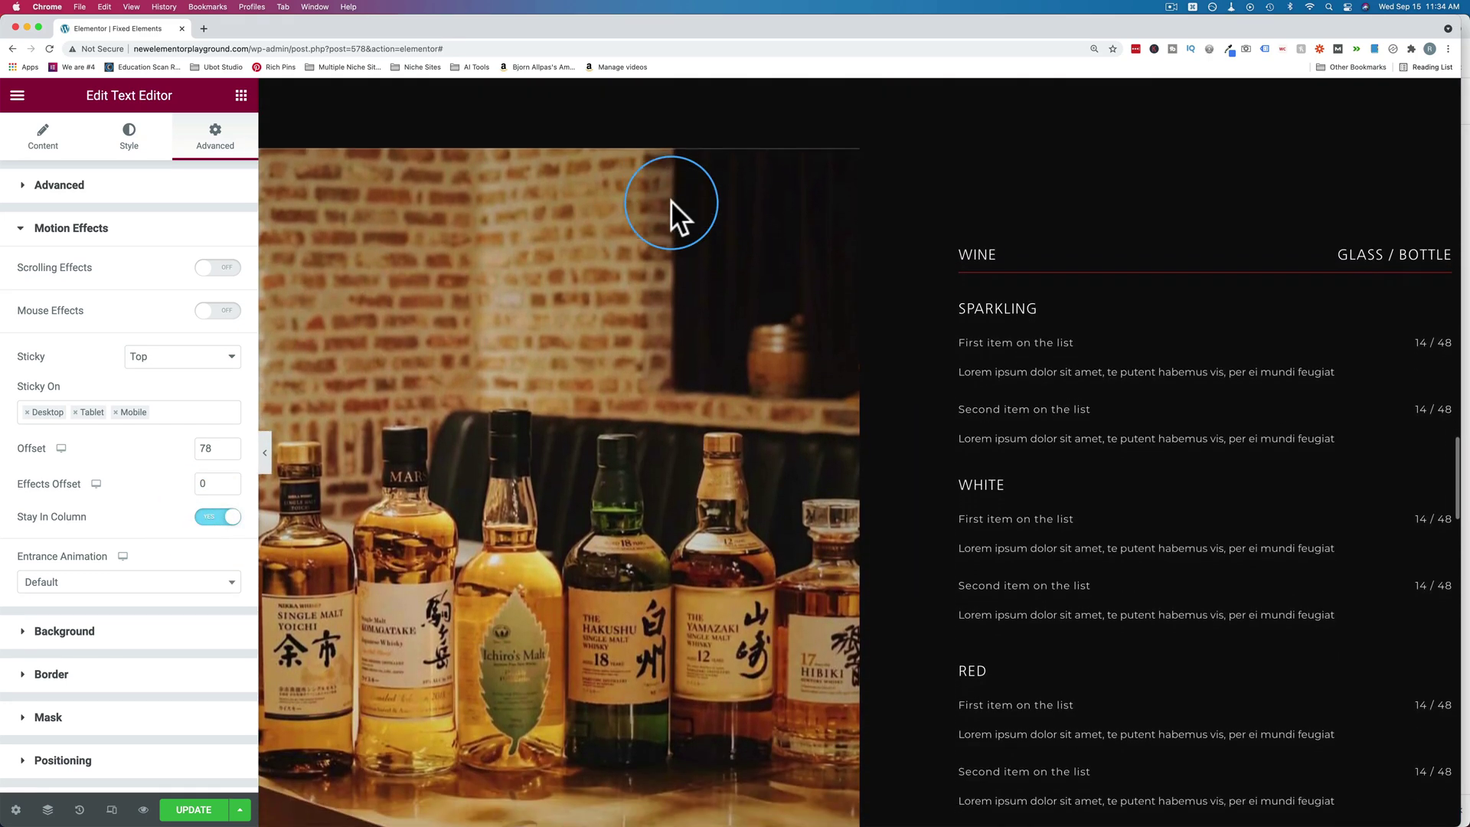
pyautogui.scroll(3, 671, 200)
pyautogui.scroll(2, 671, 200)
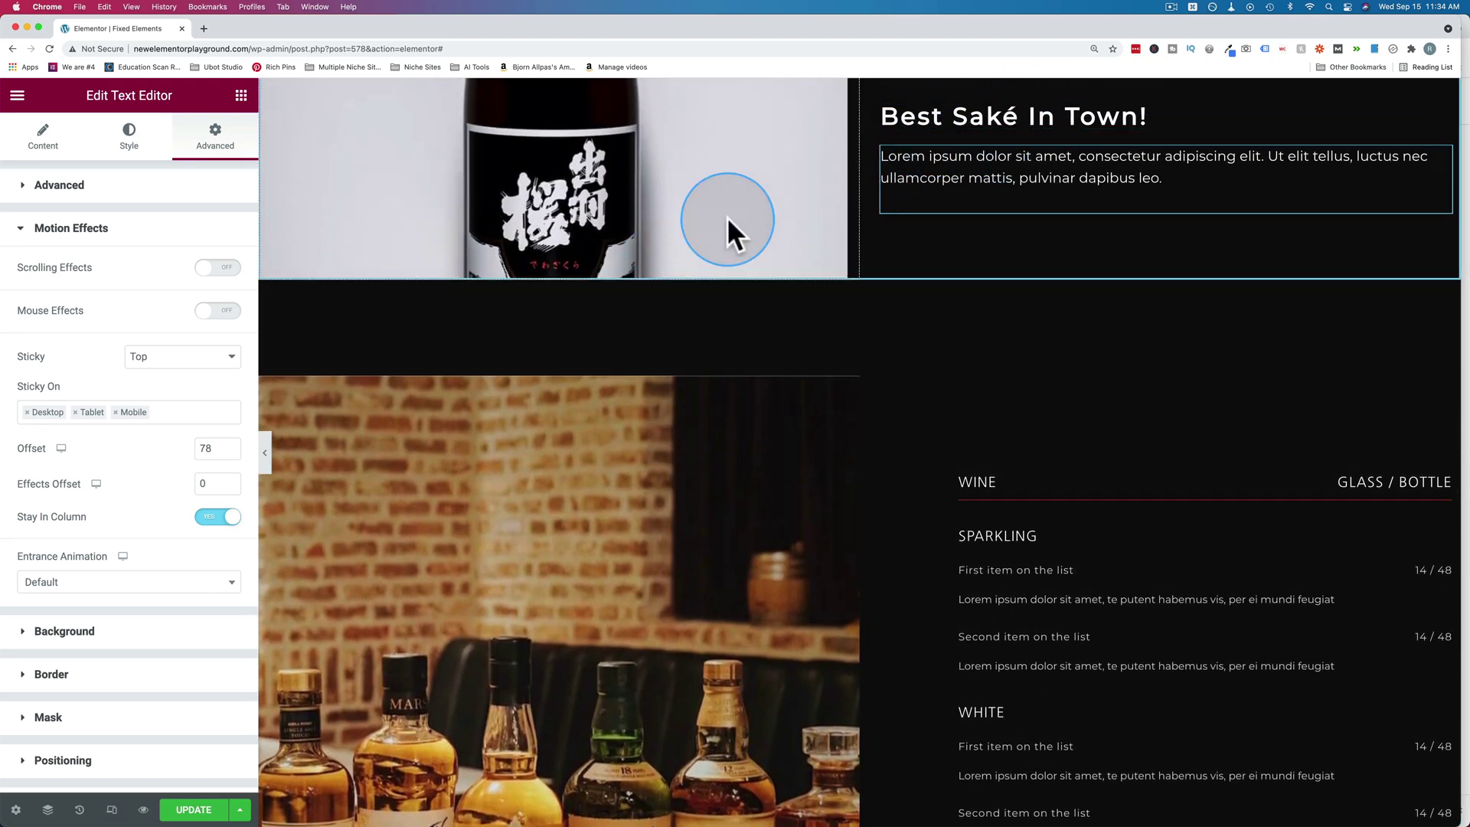
pyautogui.scroll(-1, 727, 222)
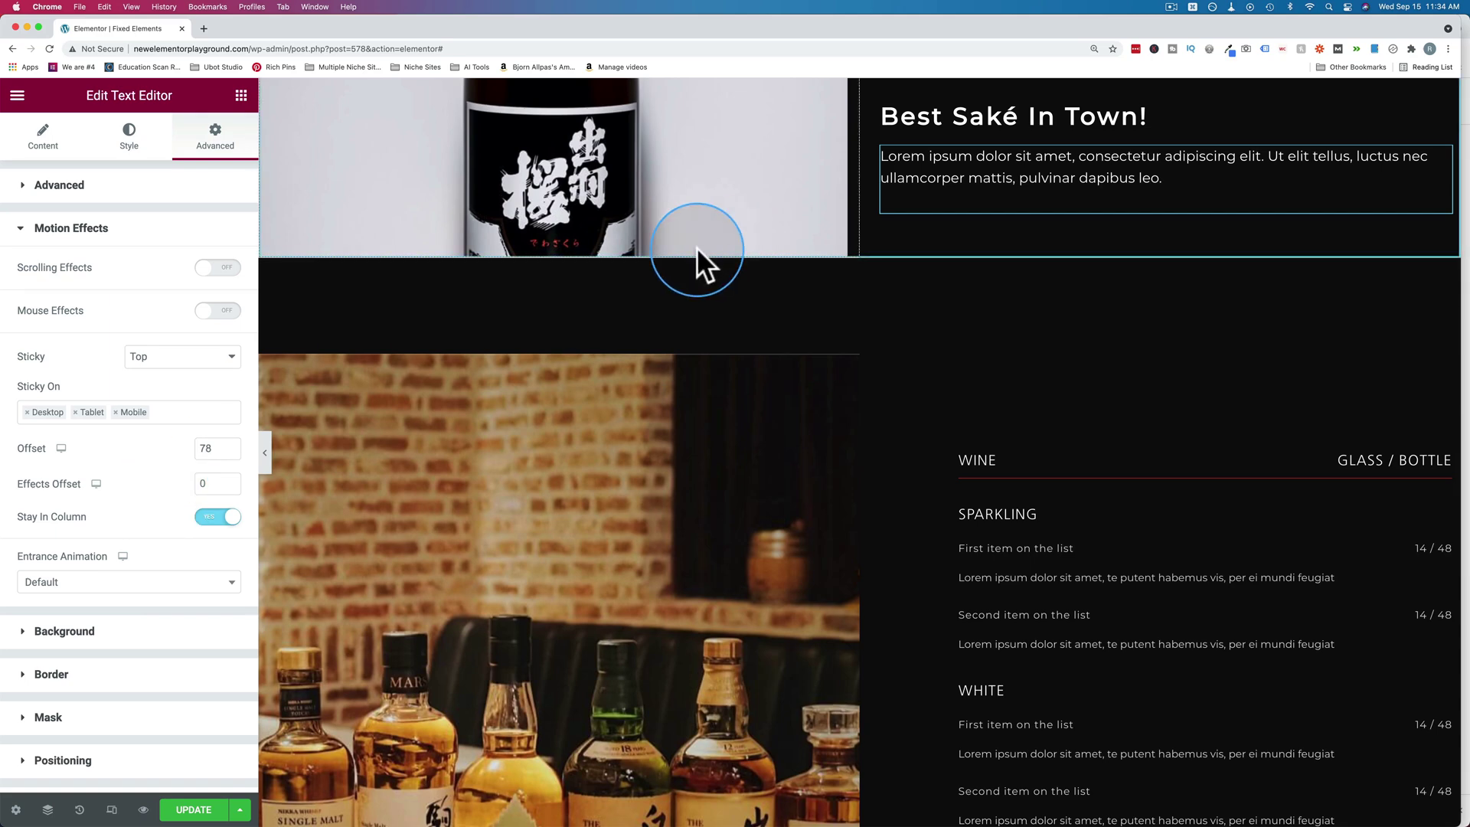
pyautogui.scroll(-2, 790, 223)
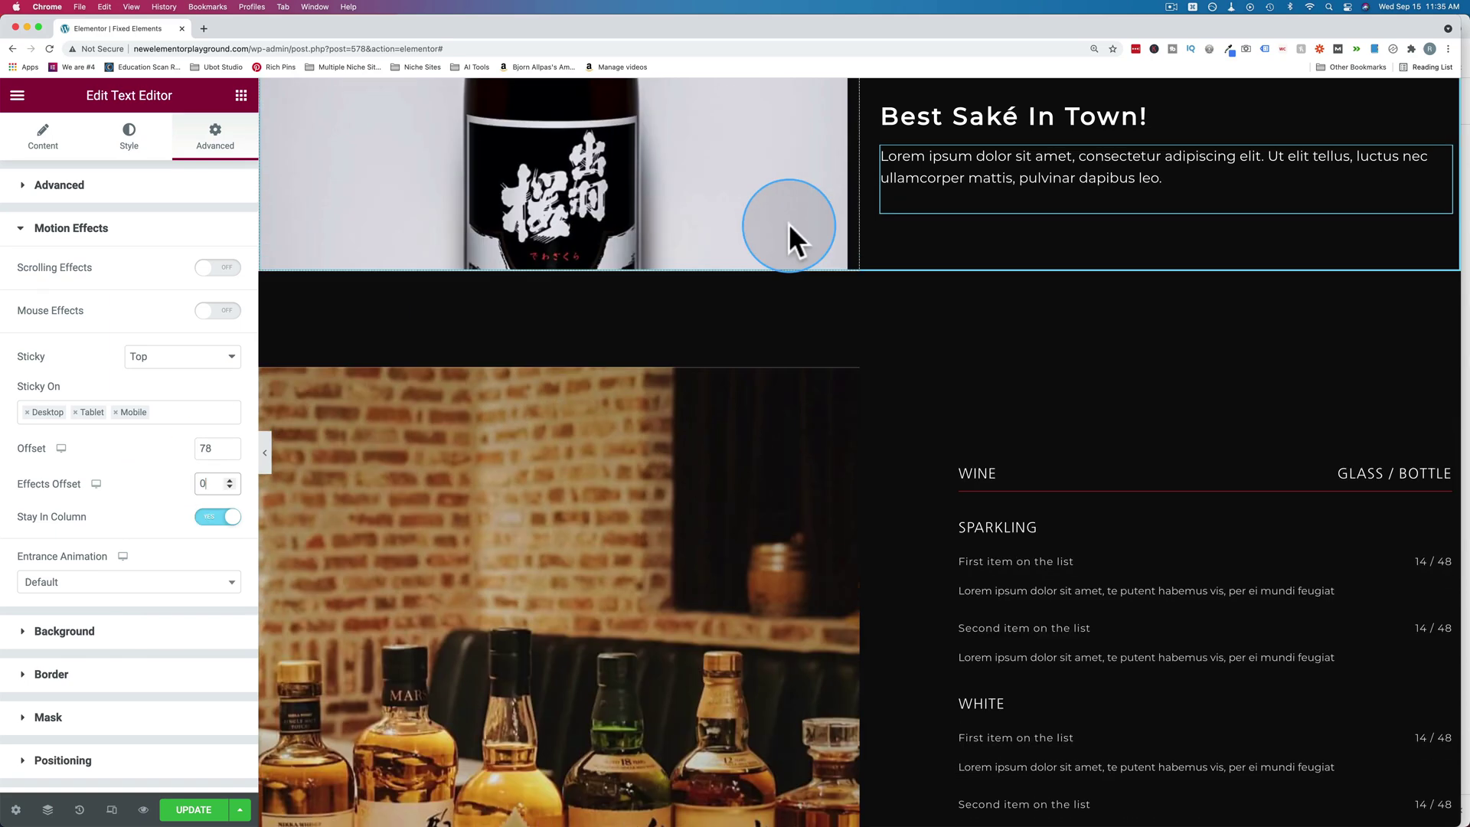
pyautogui.scroll(2, 950, 164)
pyautogui.scroll(-5, 799, 168)
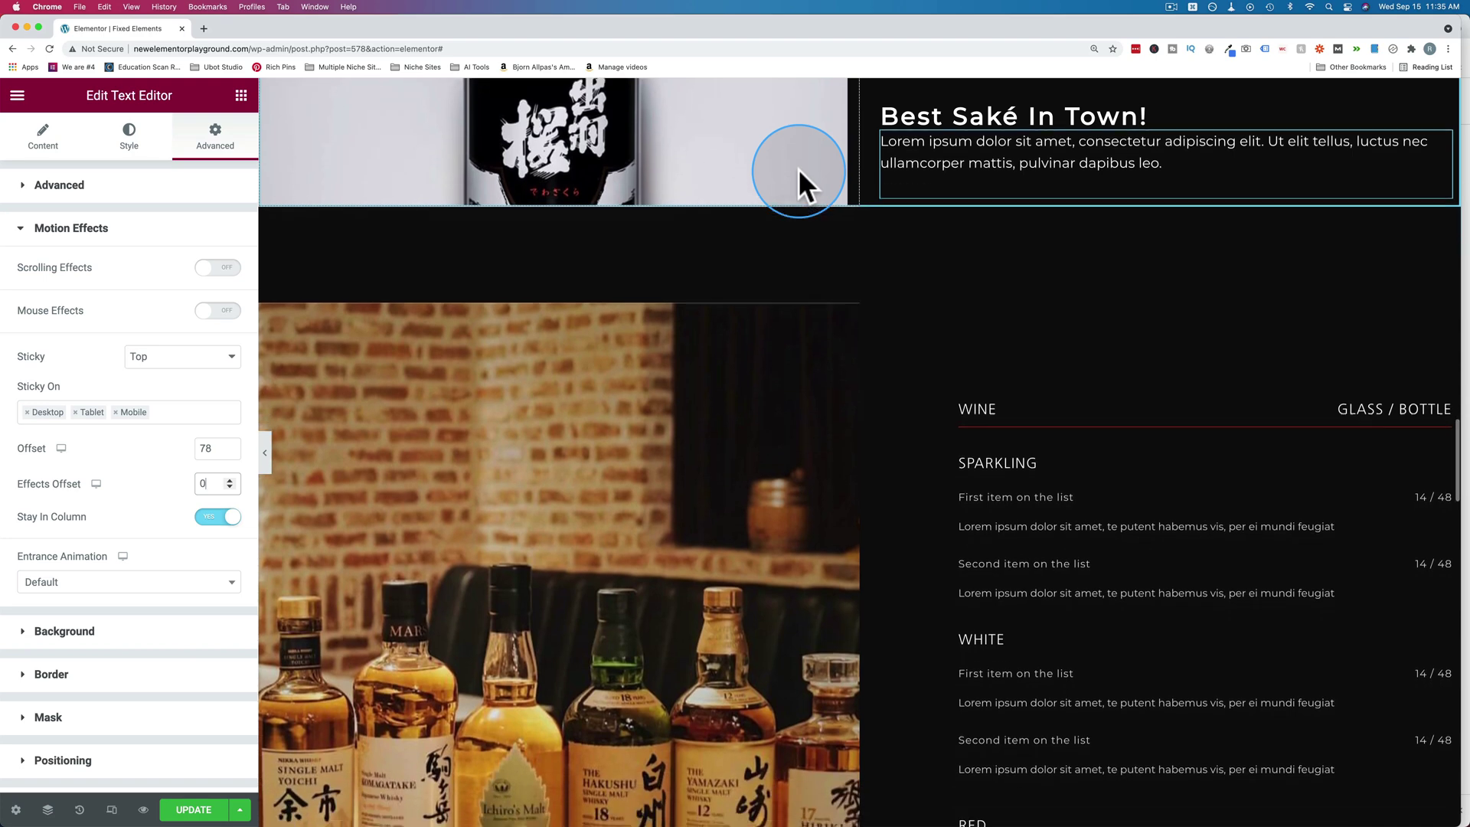
pyautogui.scroll(-2, 798, 168)
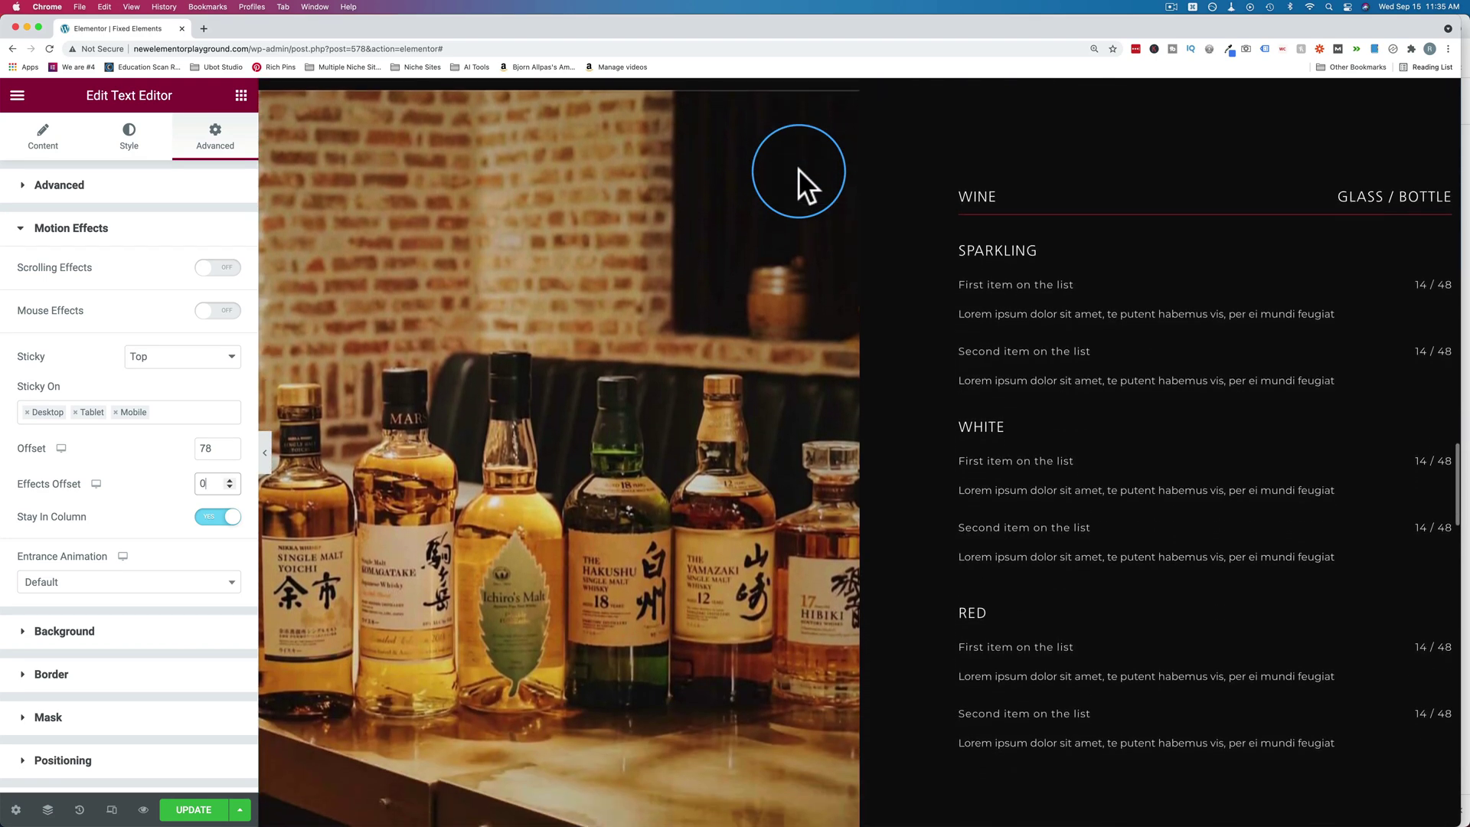
pyautogui.scroll(5, 828, 153)
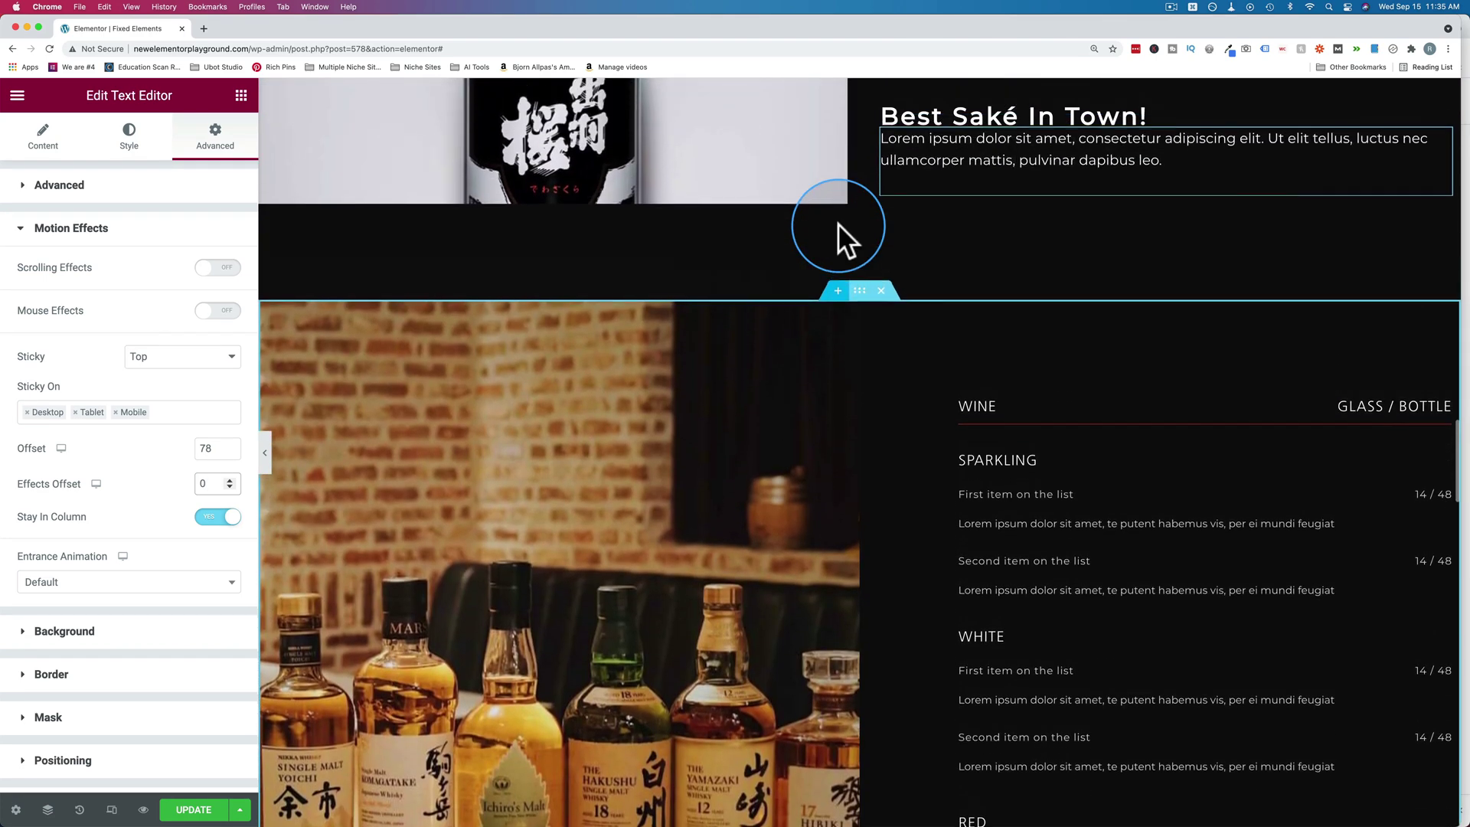
pyautogui.scroll(3, 837, 223)
pyautogui.scroll(-3, 837, 223)
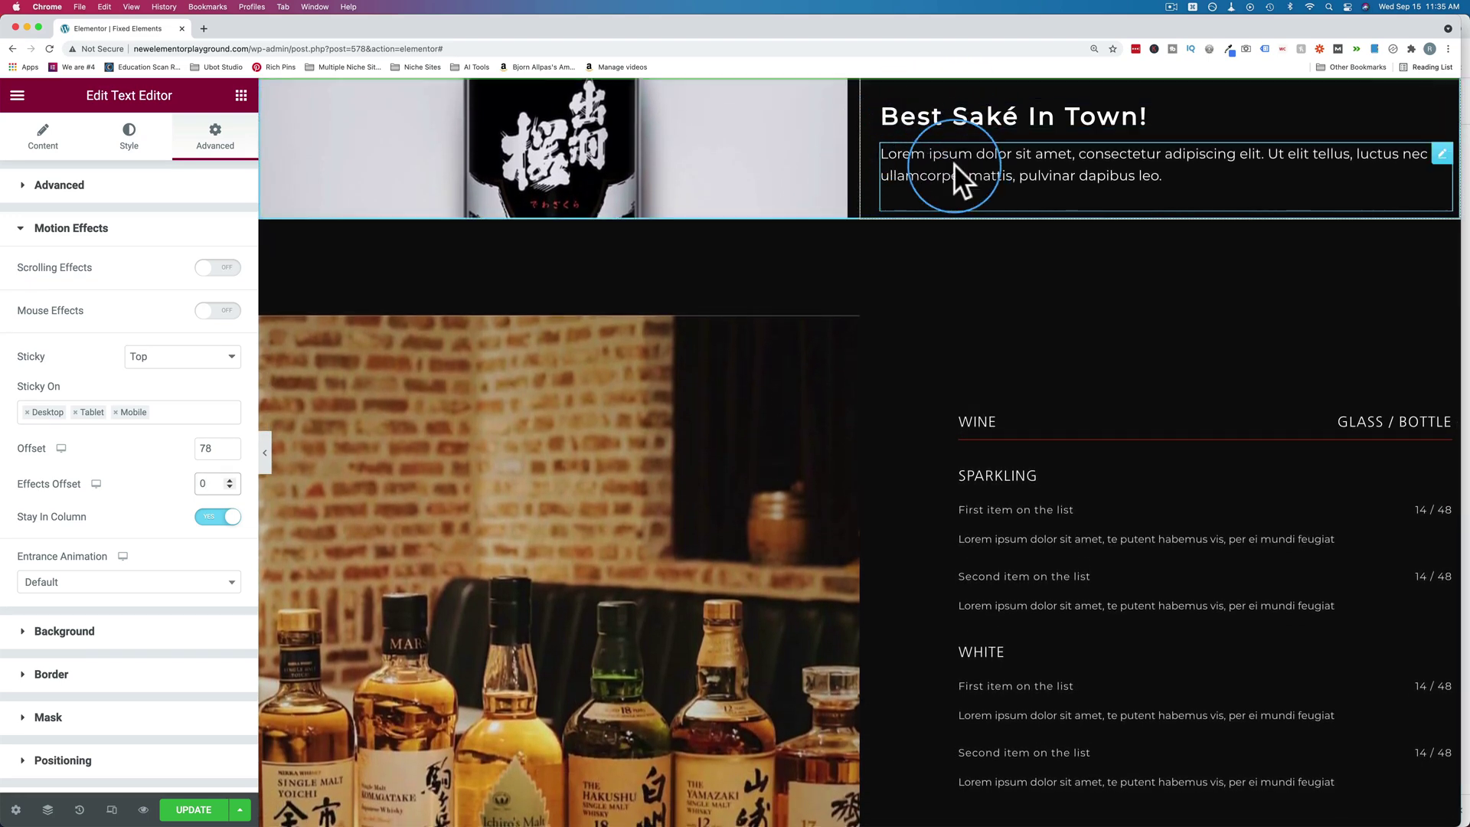
pyautogui.scroll(-2, 816, 146)
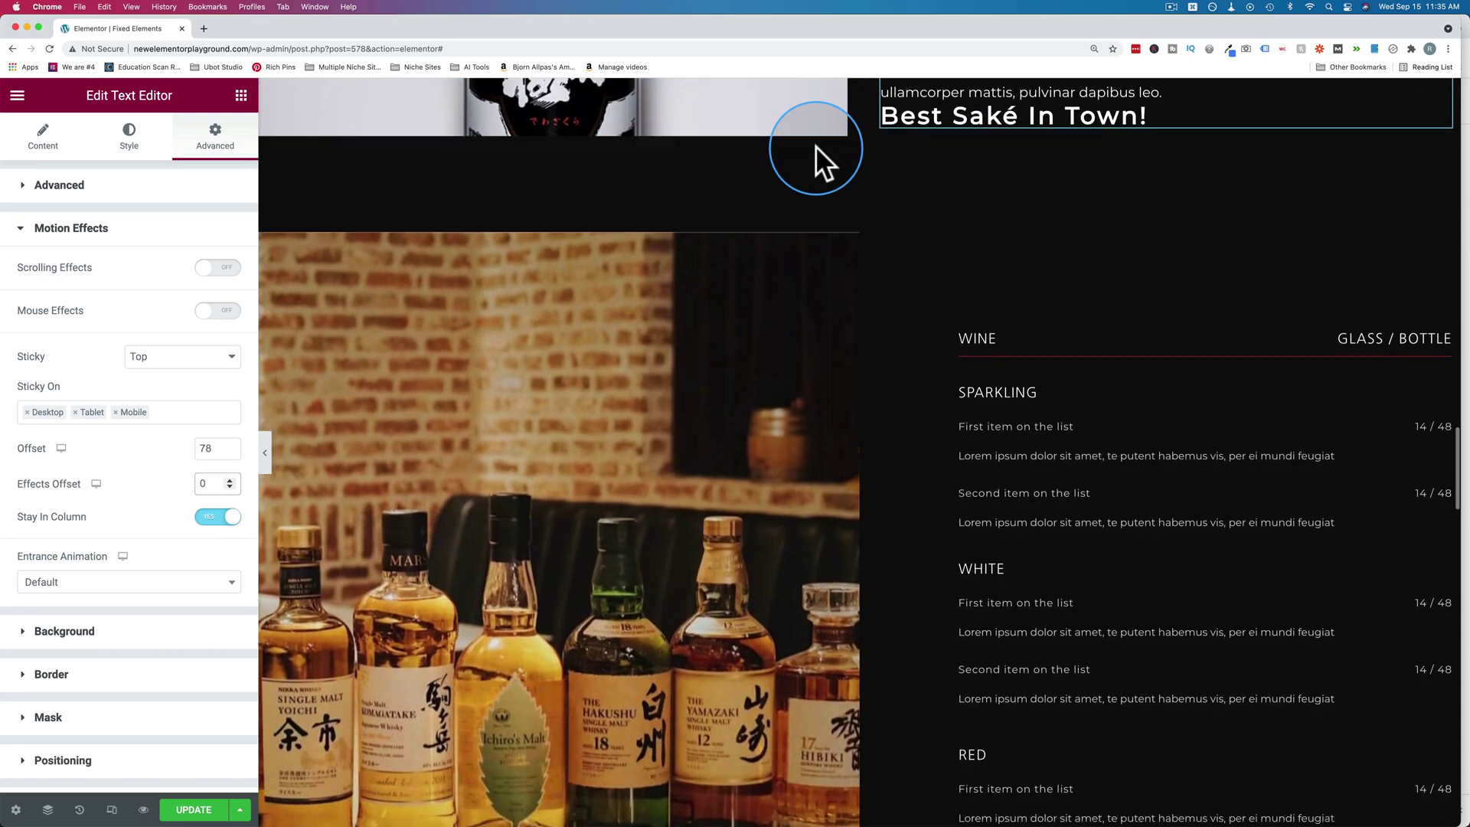
pyautogui.scroll(-2, 815, 147)
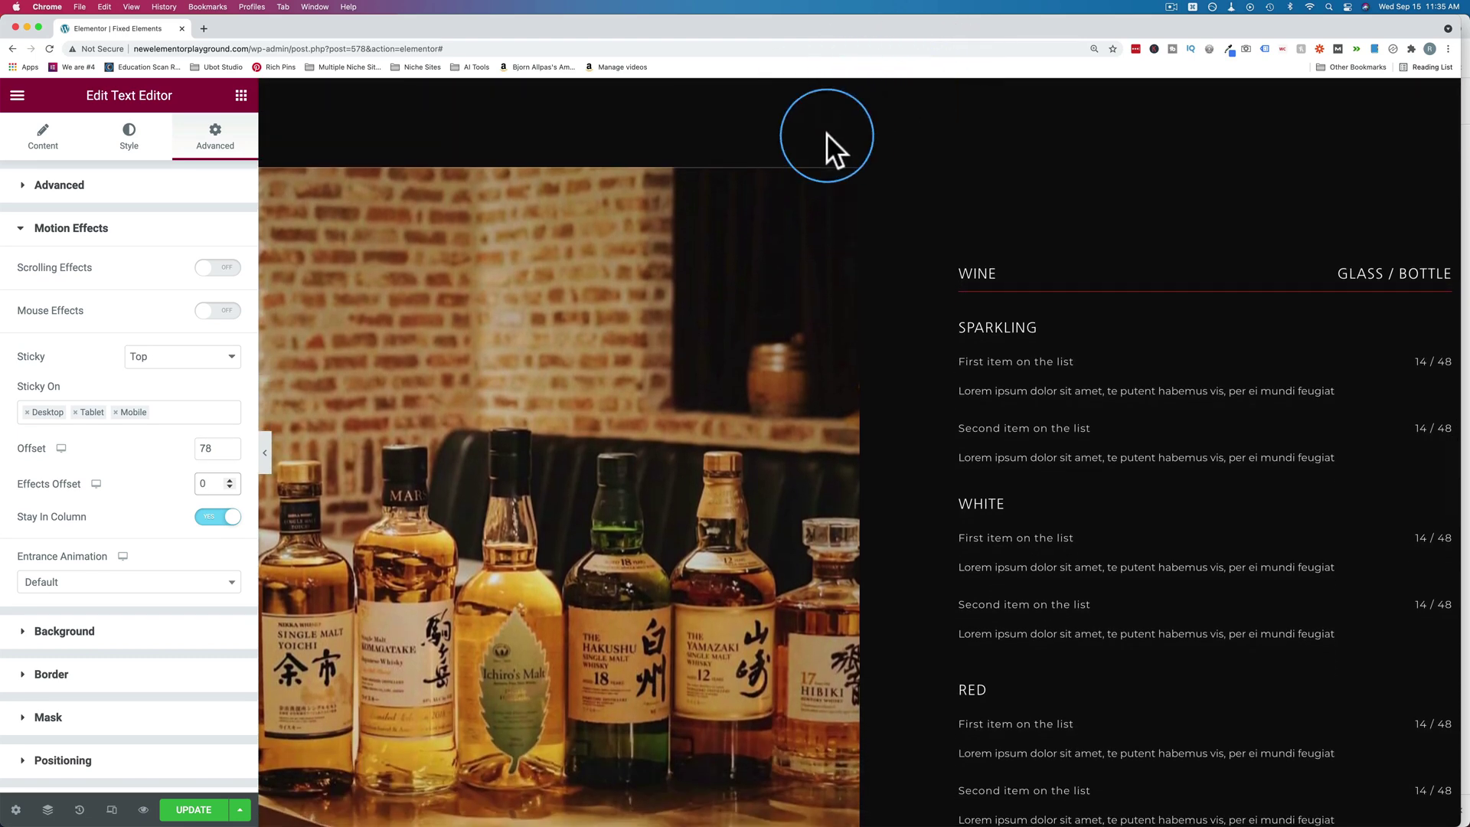